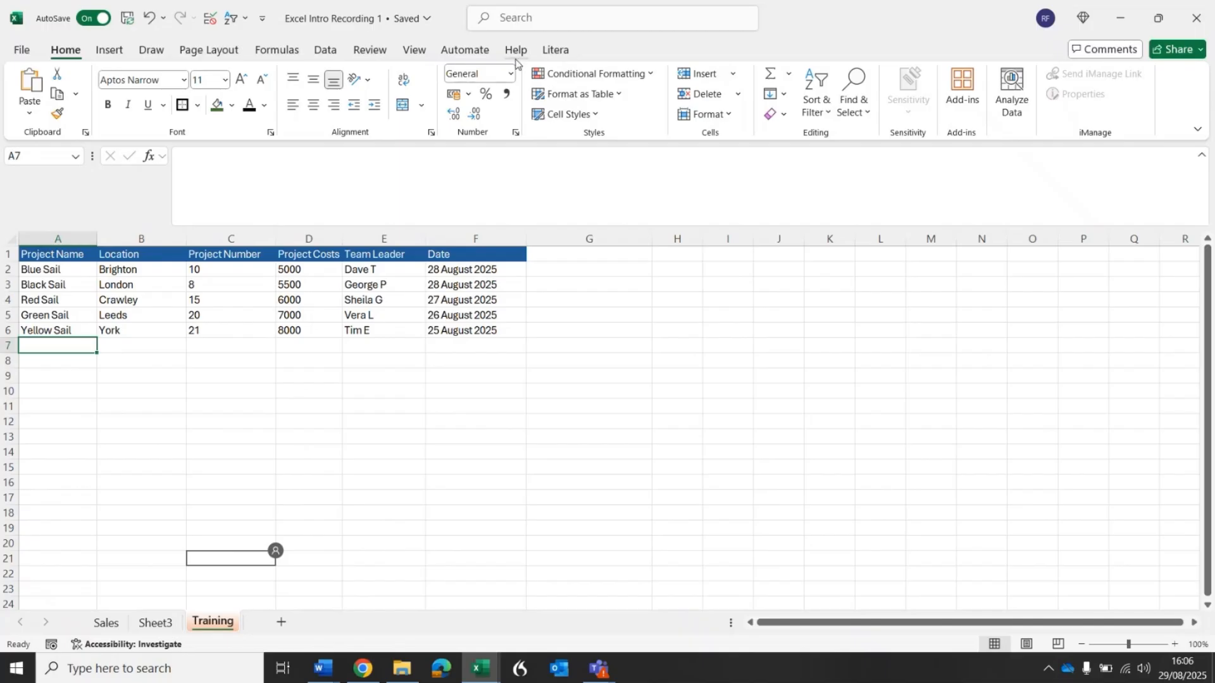
# Show the Excel training content in Help and search it for "format".
pyautogui.click(516, 50)
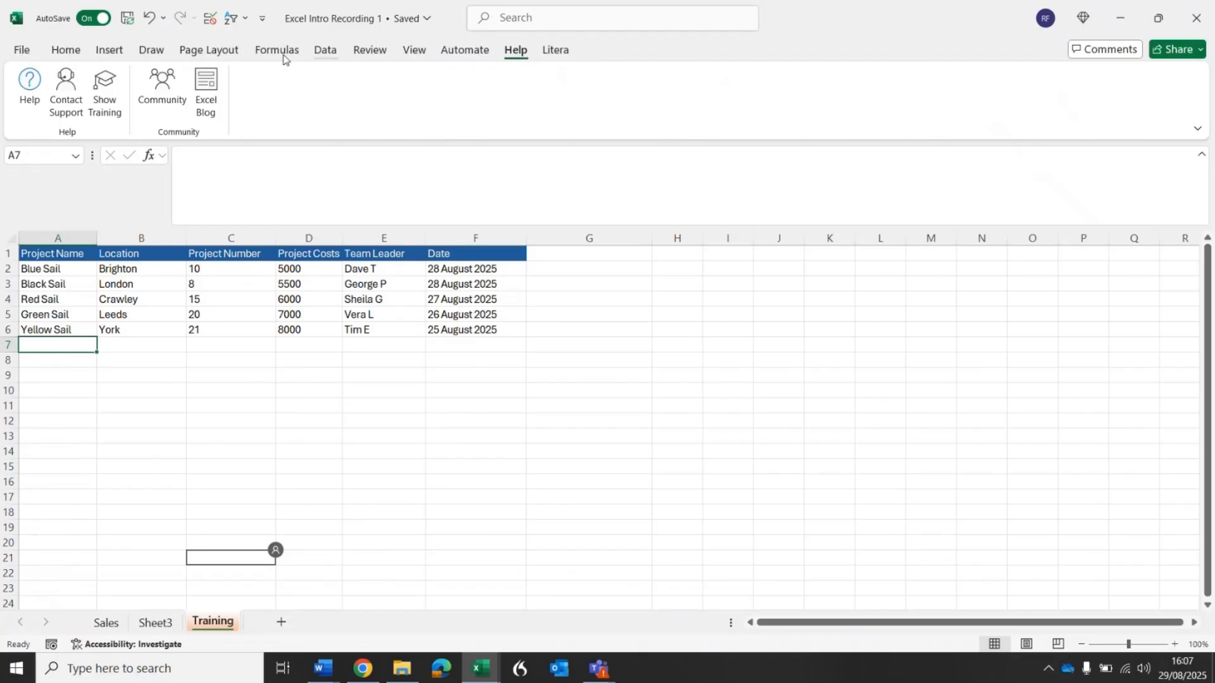
pyautogui.click(110, 98)
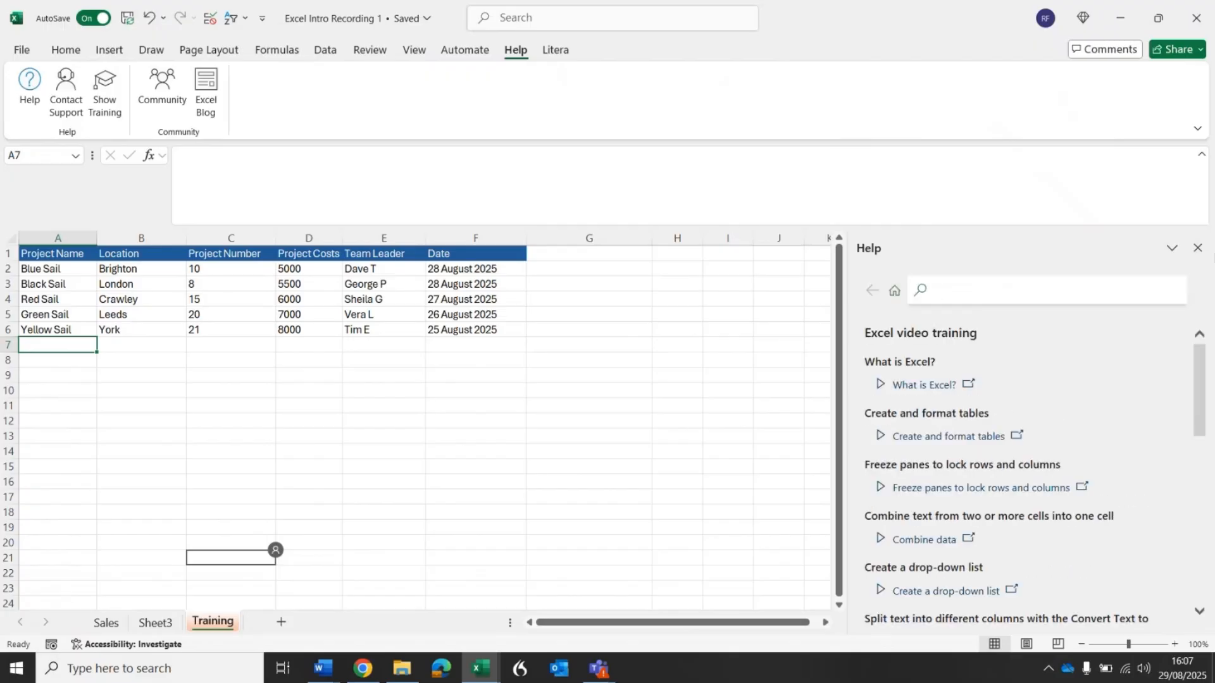
pyautogui.write('format')
pyautogui.press('Return')
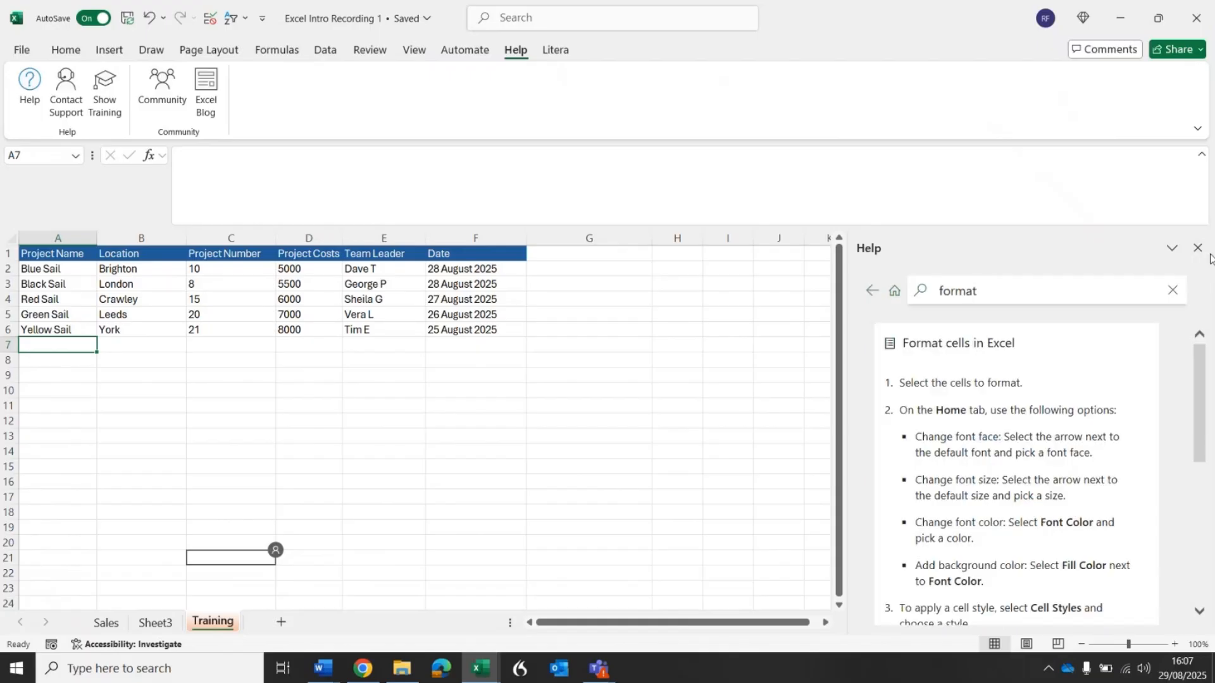
# Examine the "Format cells in Excel" instructions on font face, font color and background color, down to the list of related articles.
pyautogui.moveTo(1204, 366); pyautogui.dragTo(1205, 376)
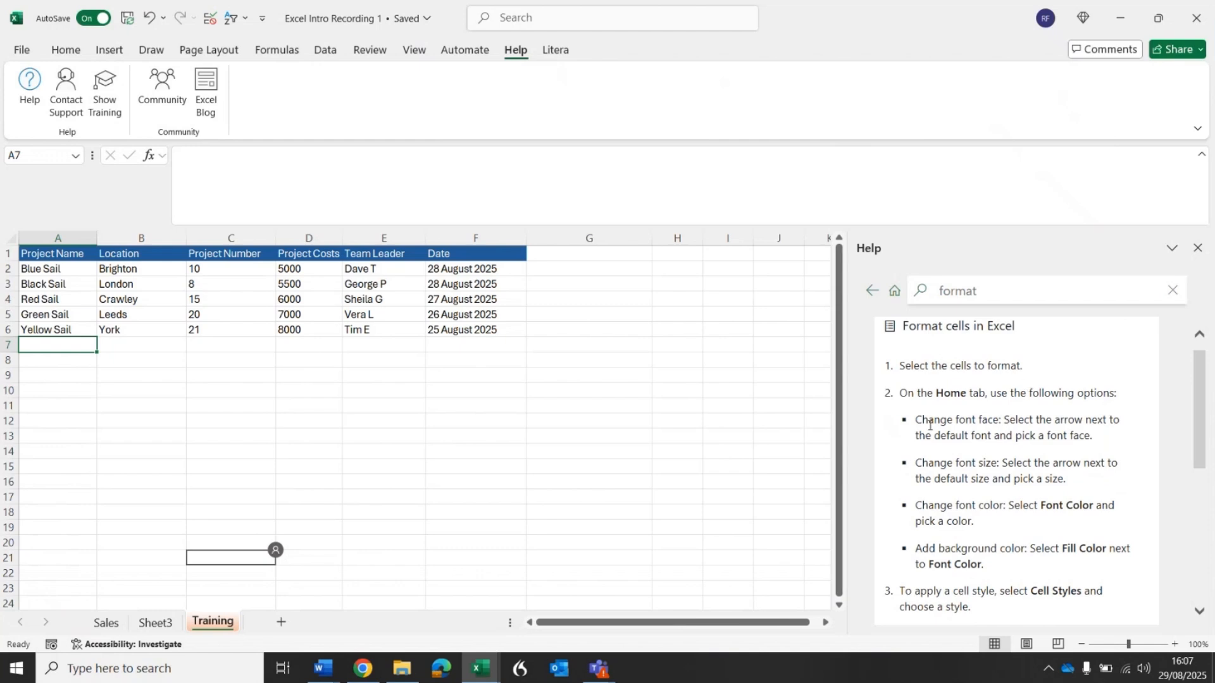
pyautogui.moveTo(917, 420); pyautogui.dragTo(998, 420)
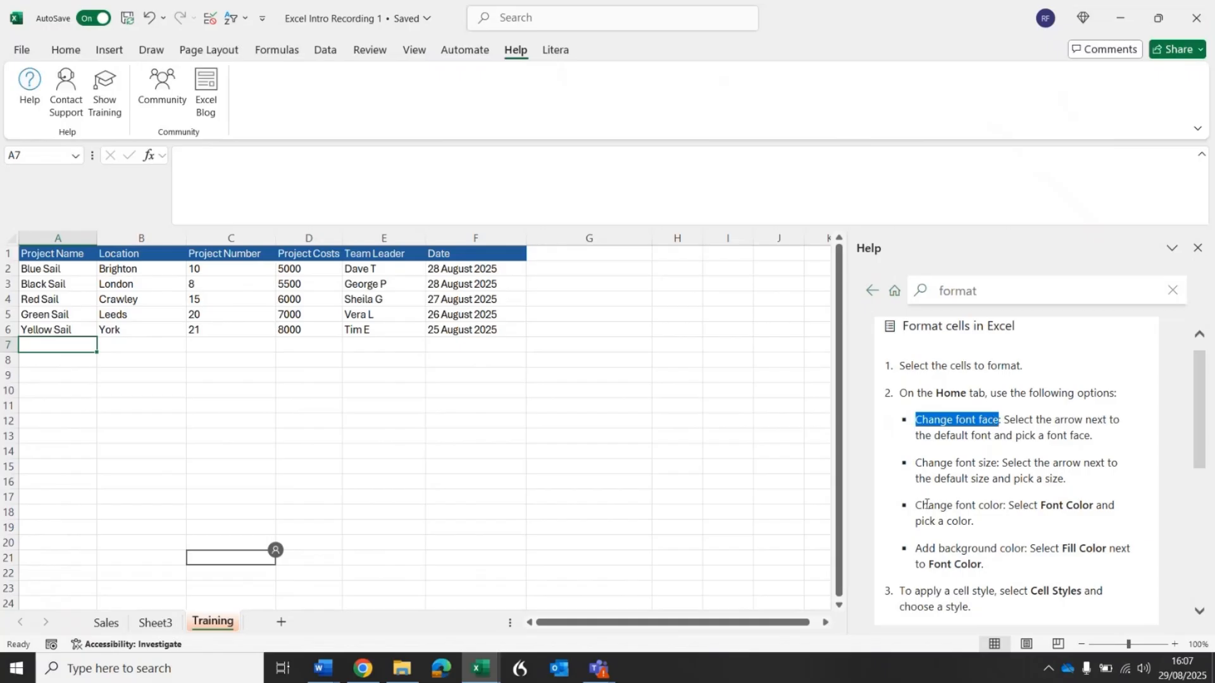
pyautogui.moveTo(917, 505); pyautogui.dragTo(989, 506)
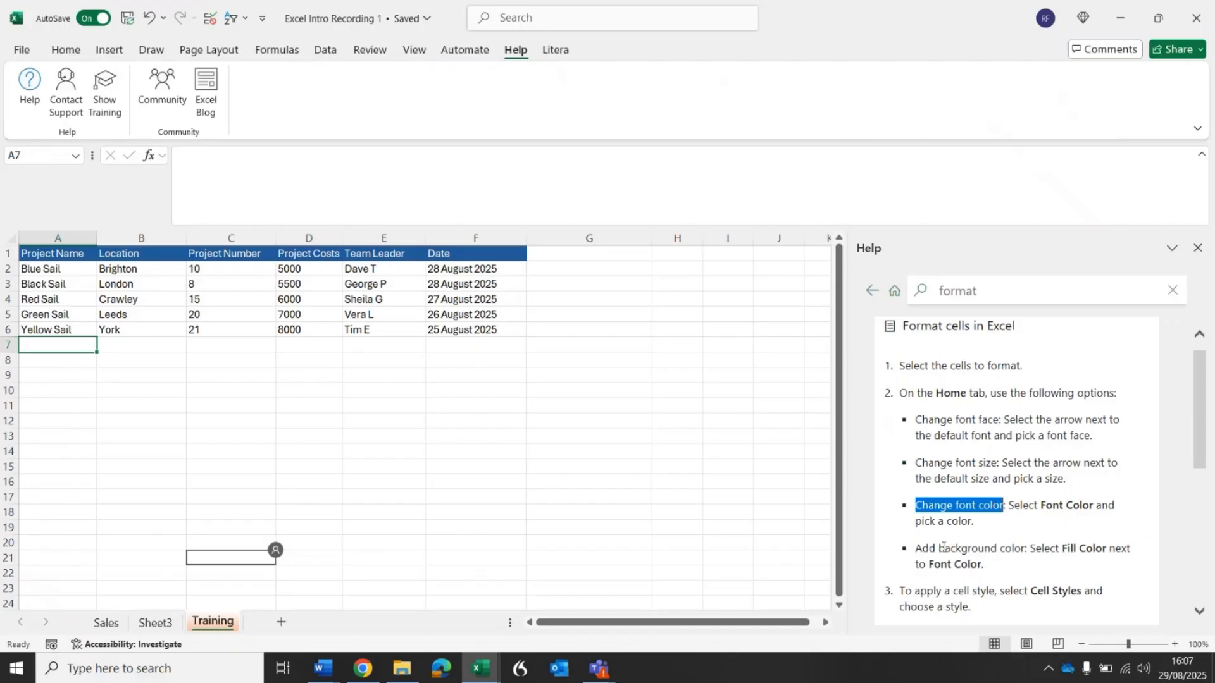
pyautogui.moveTo(916, 549); pyautogui.dragTo(1024, 549)
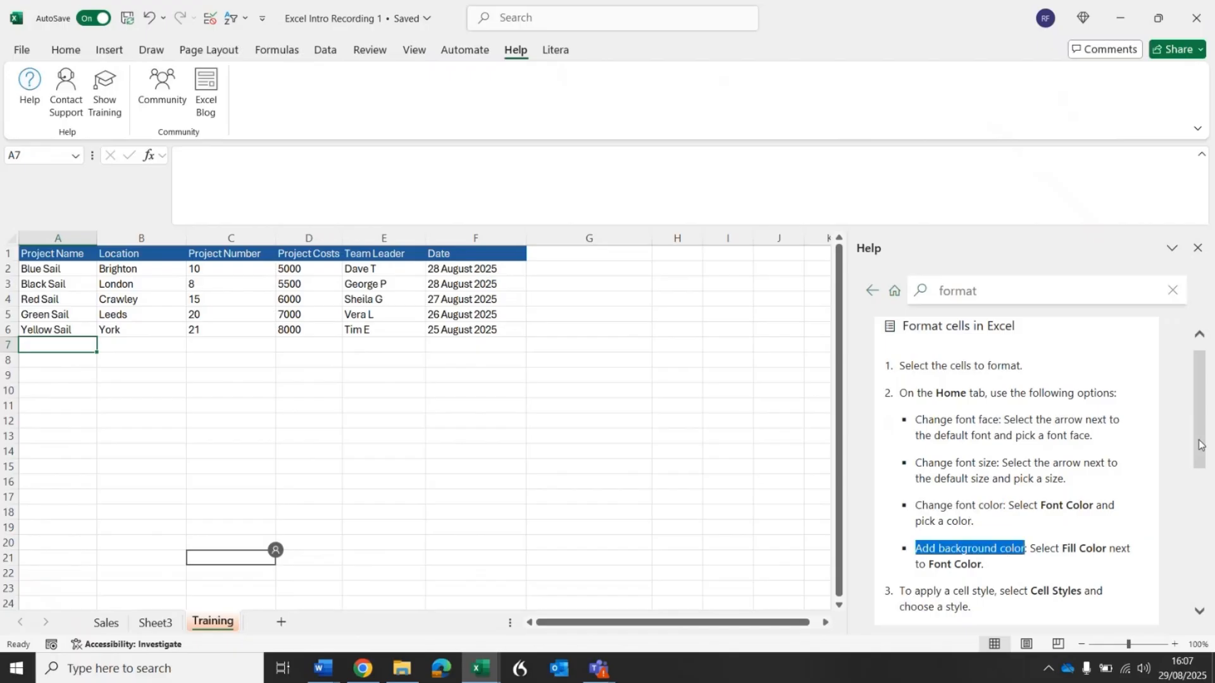
pyautogui.moveTo(1201, 445); pyautogui.dragTo(1202, 468)
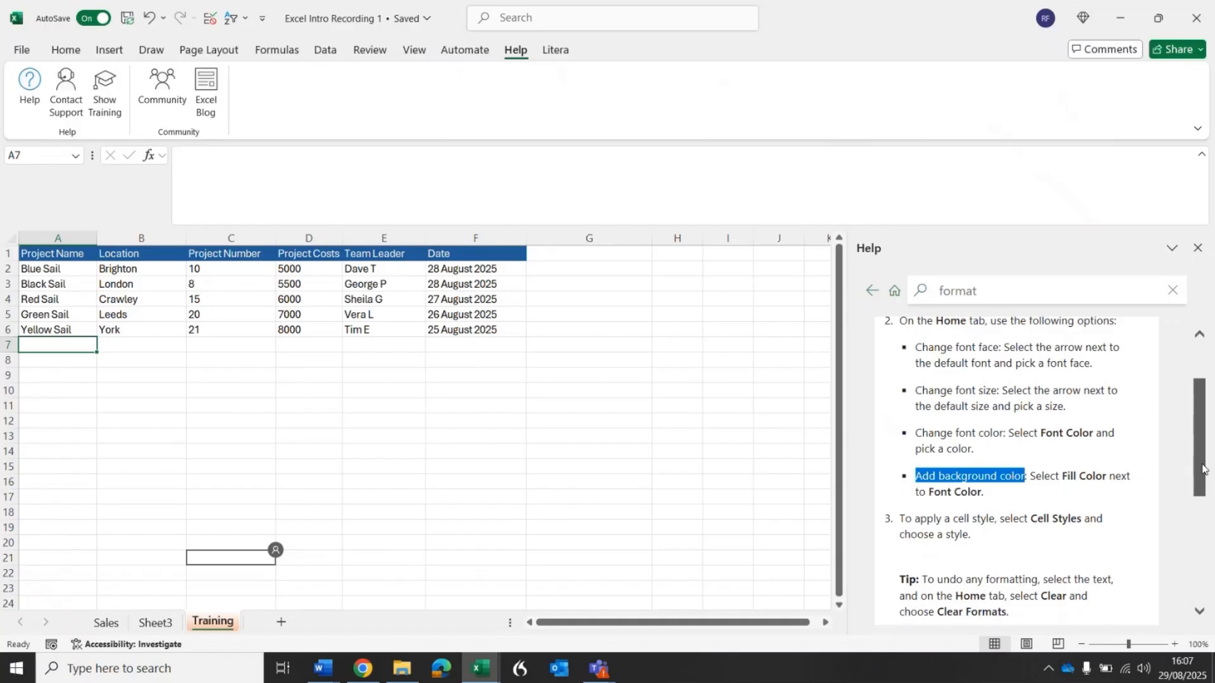
pyautogui.moveTo(1202, 468); pyautogui.dragTo(1198, 592)
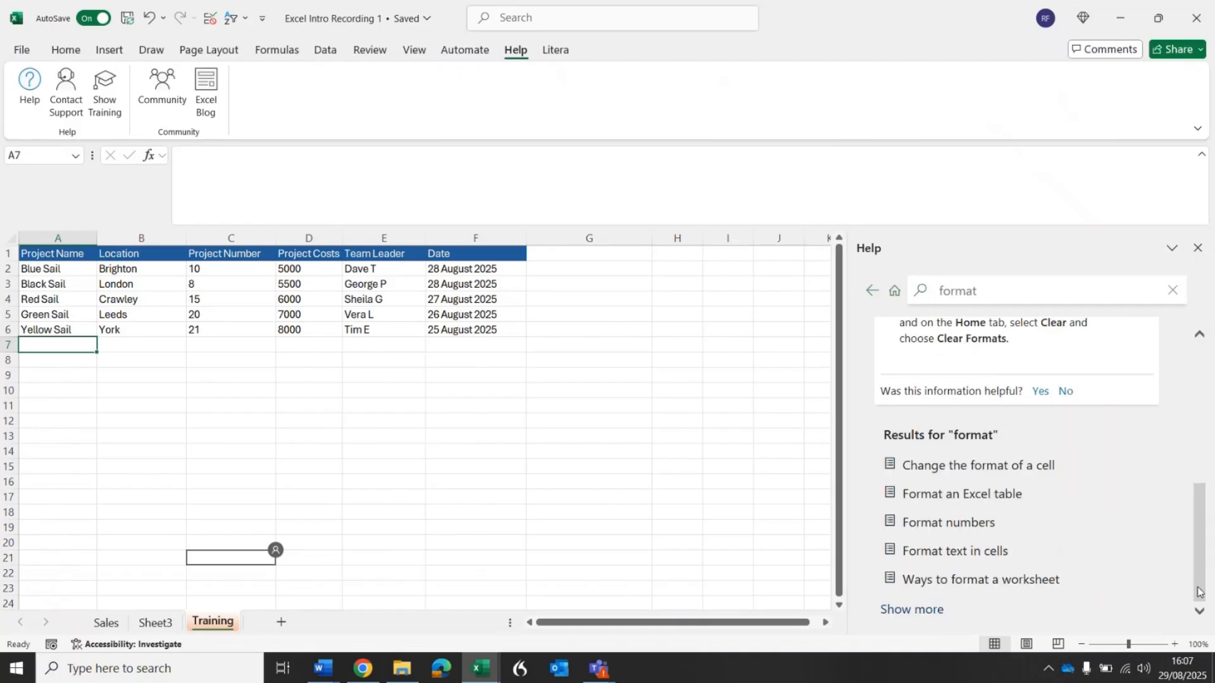
# View the video page of the "Change the format of a cell" help article in the browser, and close Help back in Excel.
pyautogui.click(953, 475)
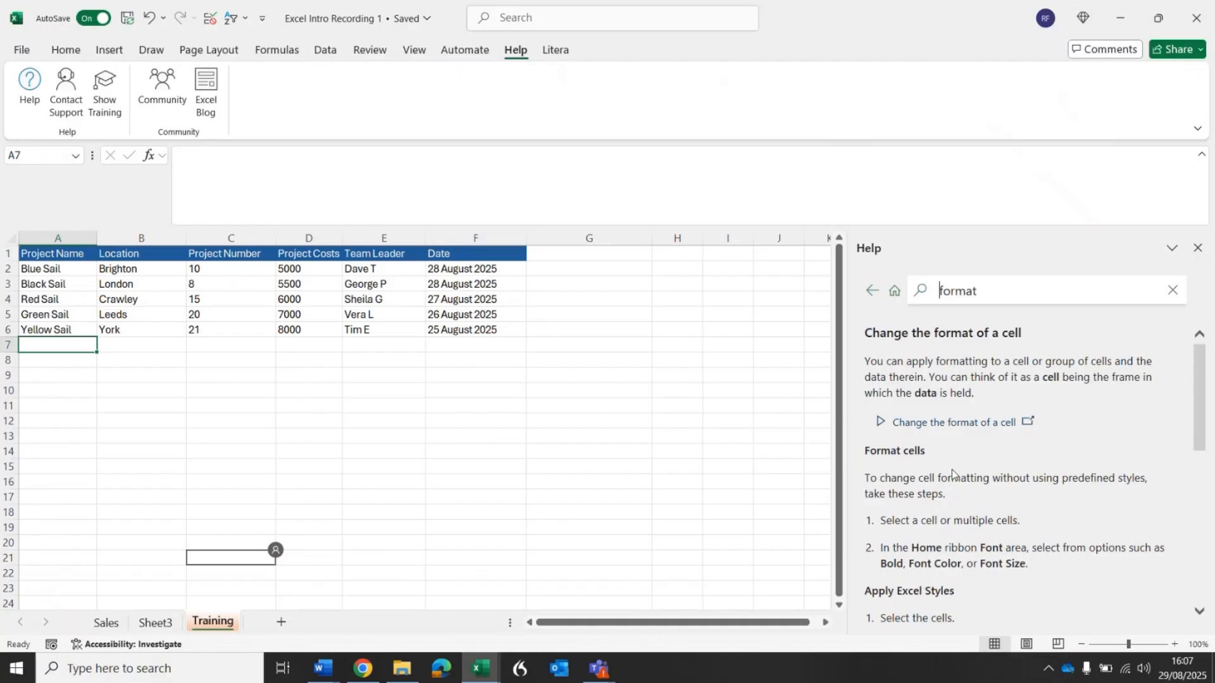
pyautogui.click(881, 423)
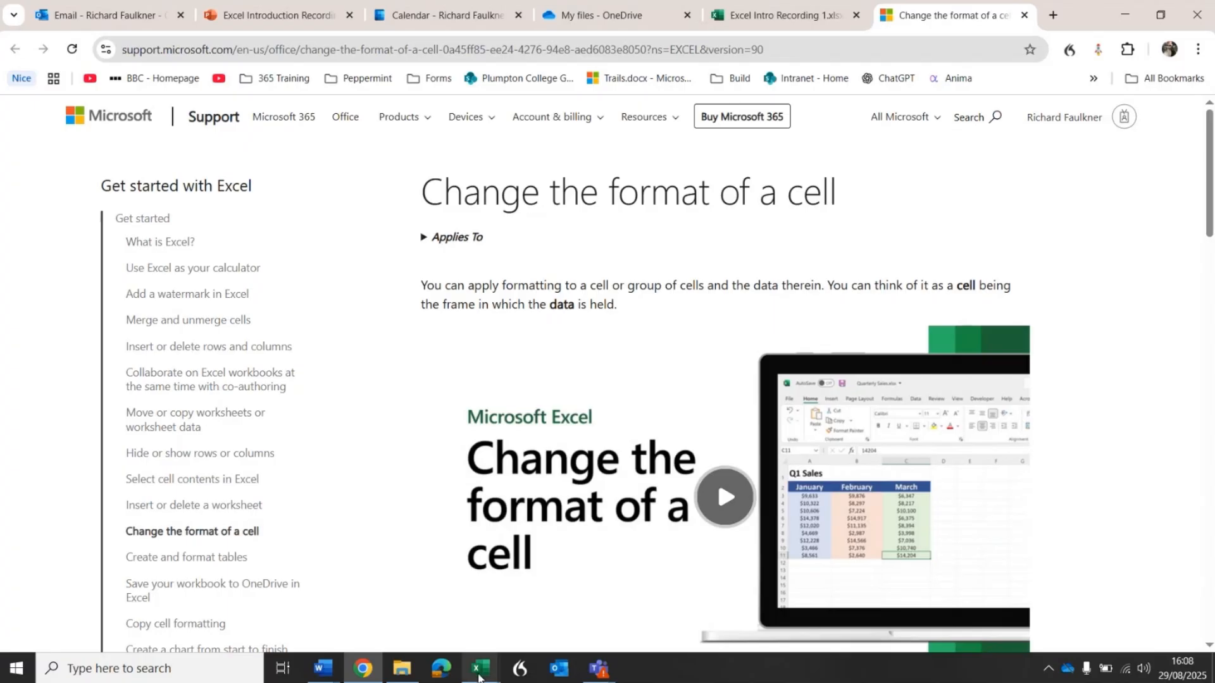
pyautogui.moveTo(480, 668)
pyautogui.click(576, 602)
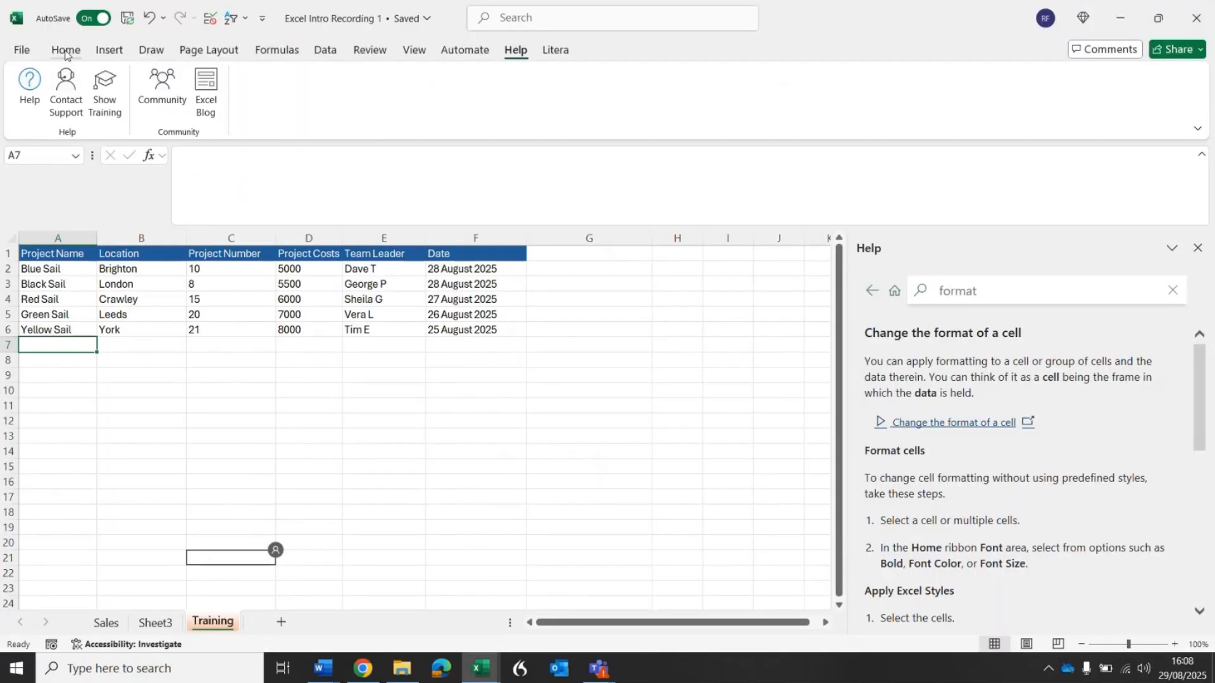
pyautogui.click(1197, 247)
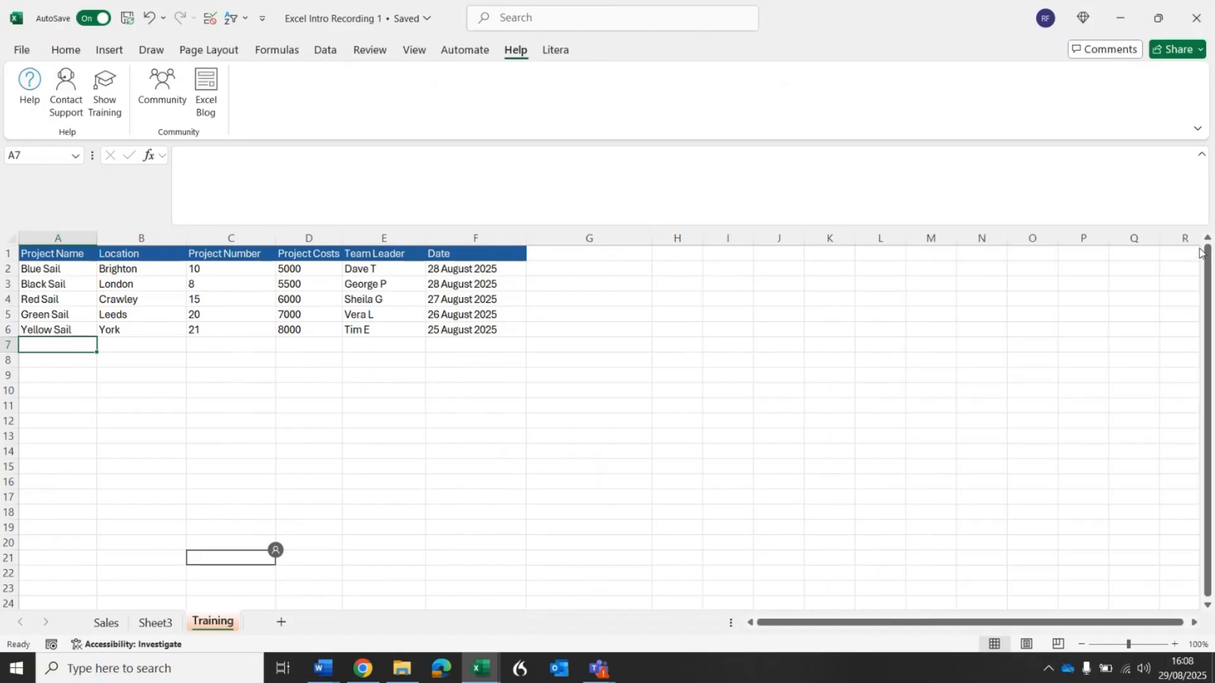
# Make the header row A1:F1 bold.
pyautogui.click(74, 54)
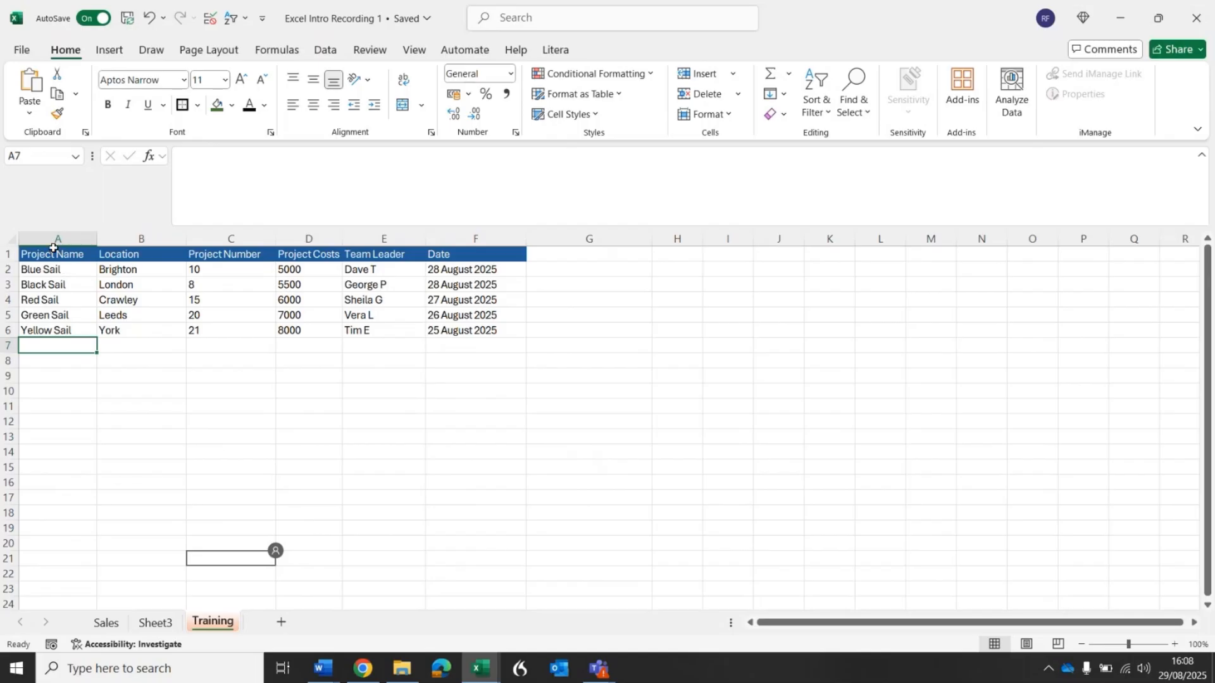
pyautogui.moveTo(54, 252); pyautogui.dragTo(484, 242)
pyautogui.click(108, 105)
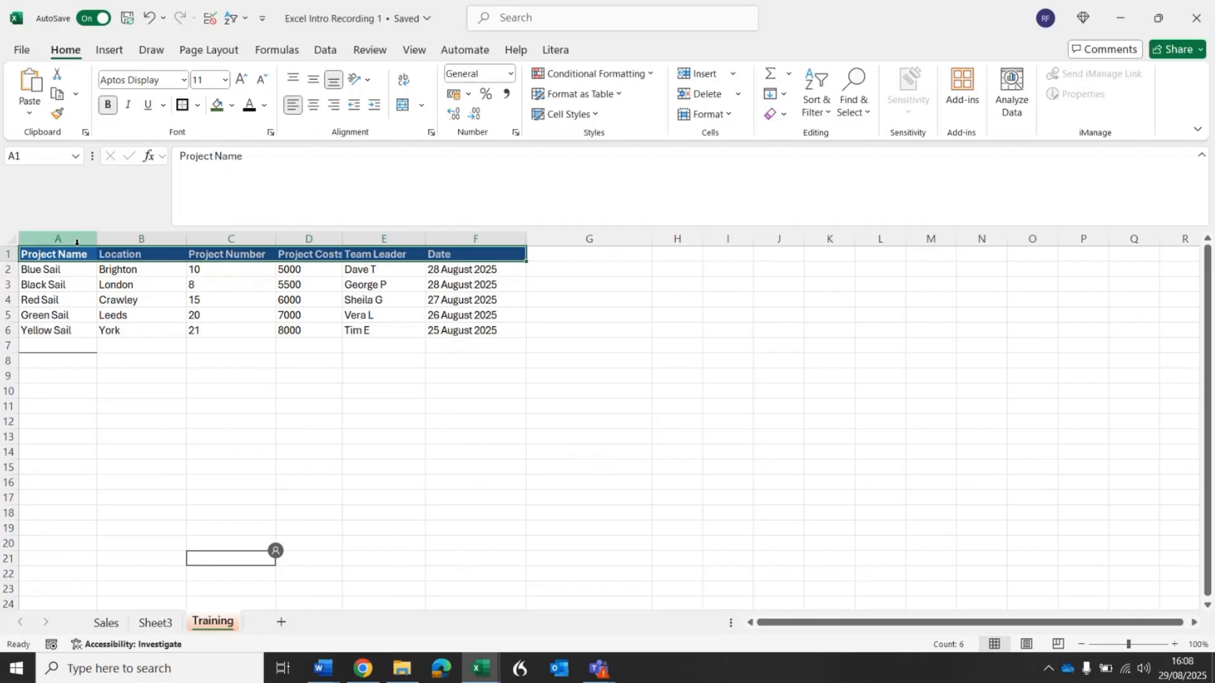
pyautogui.click(125, 360)
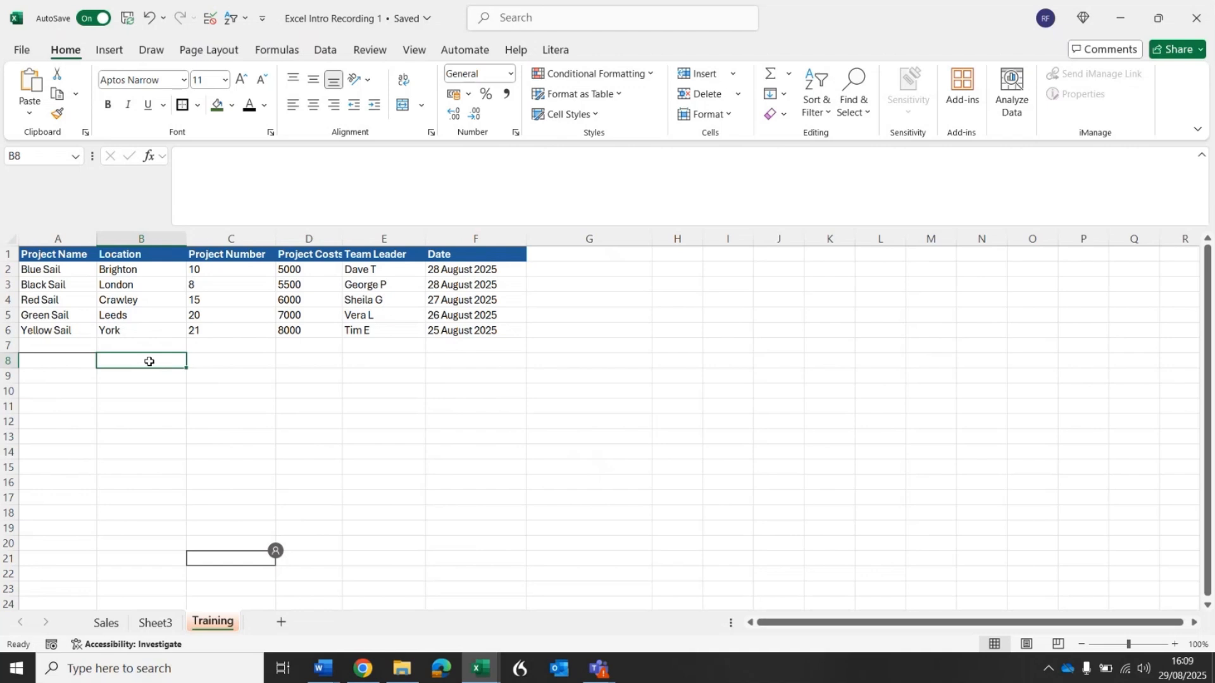
pyautogui.moveTo(149, 362); pyautogui.dragTo(480, 363)
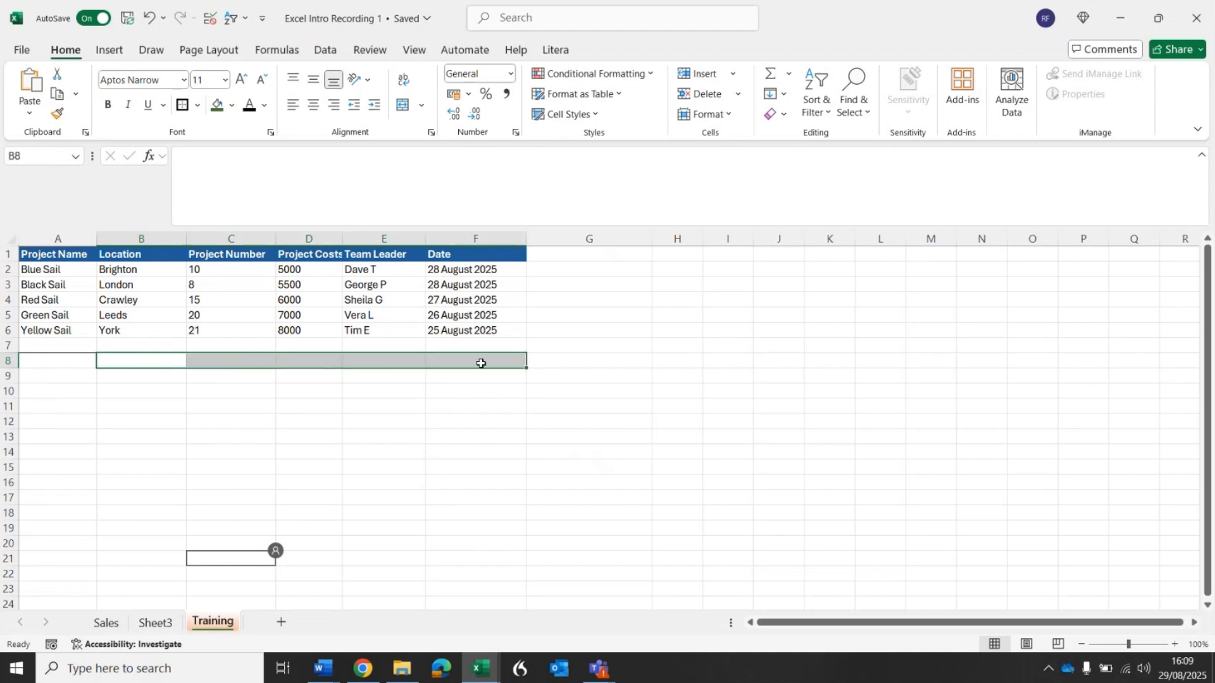
pyautogui.moveTo(25, 252); pyautogui.dragTo(479, 256)
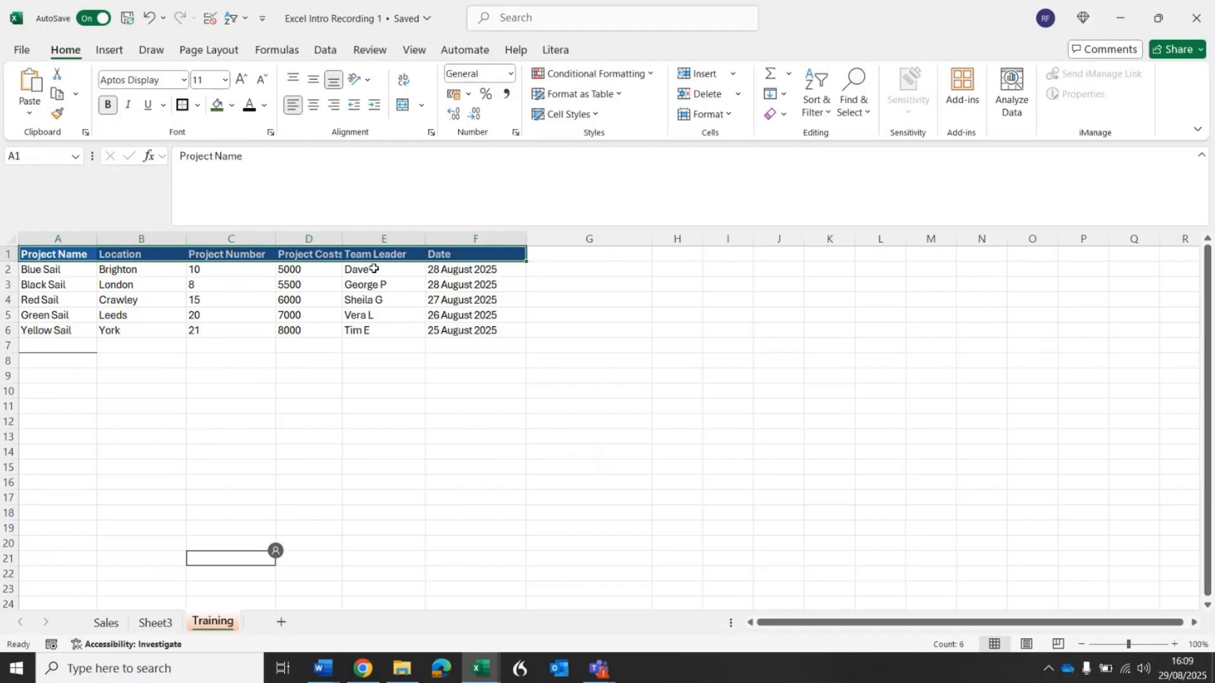
# Try italic on the Team Leader entries in E2:E6 and remove it again.
pyautogui.moveTo(377, 271); pyautogui.dragTo(381, 331)
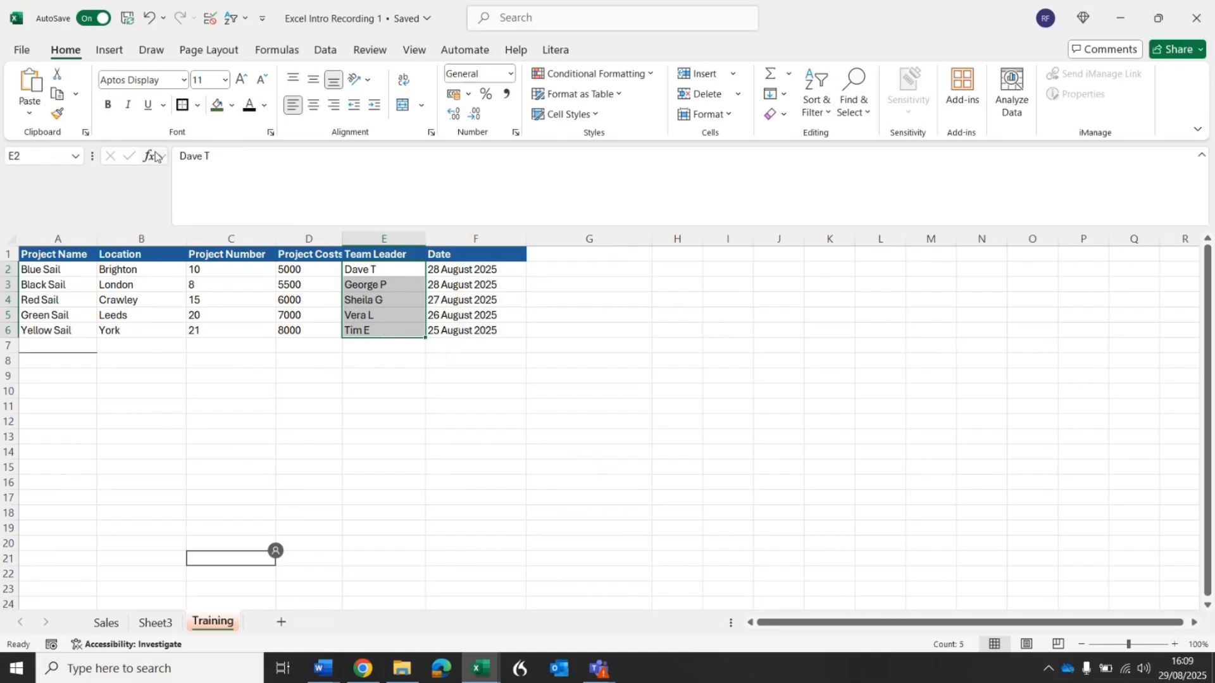
pyautogui.click(130, 106)
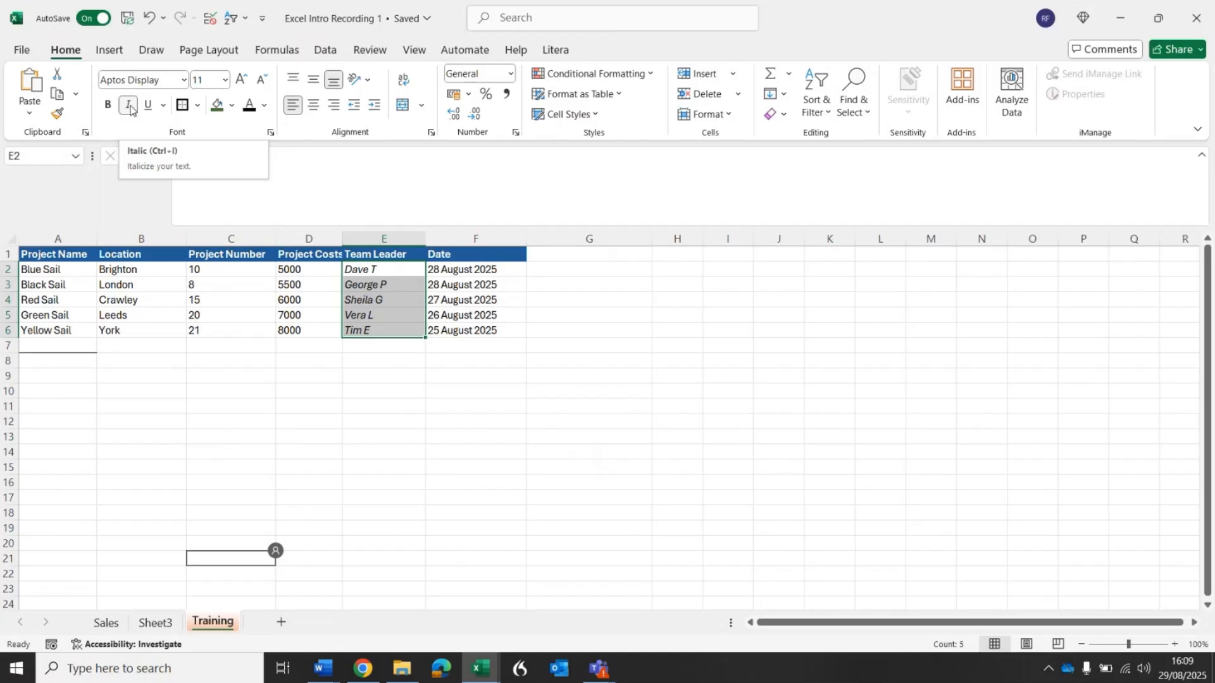
pyautogui.click(129, 105)
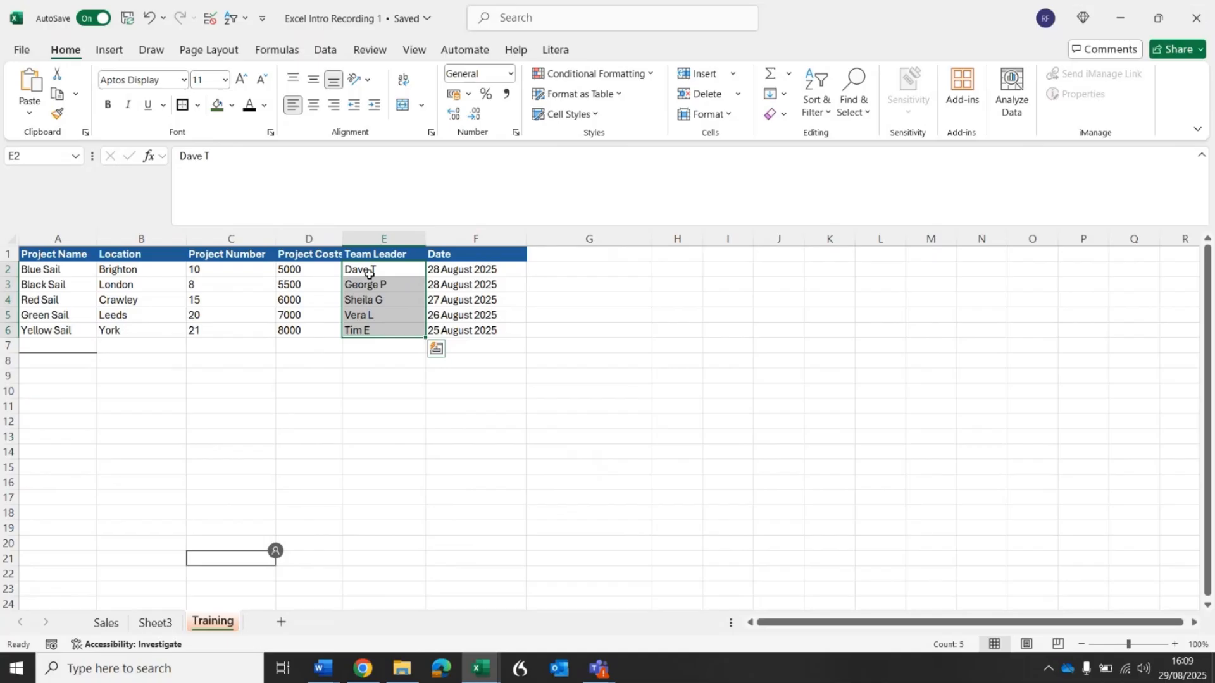
# Try underlining the project names in A2:A6, remove the underline and look at the available underline styles.
pyautogui.moveTo(63, 273); pyautogui.dragTo(76, 329)
pyautogui.click(150, 109)
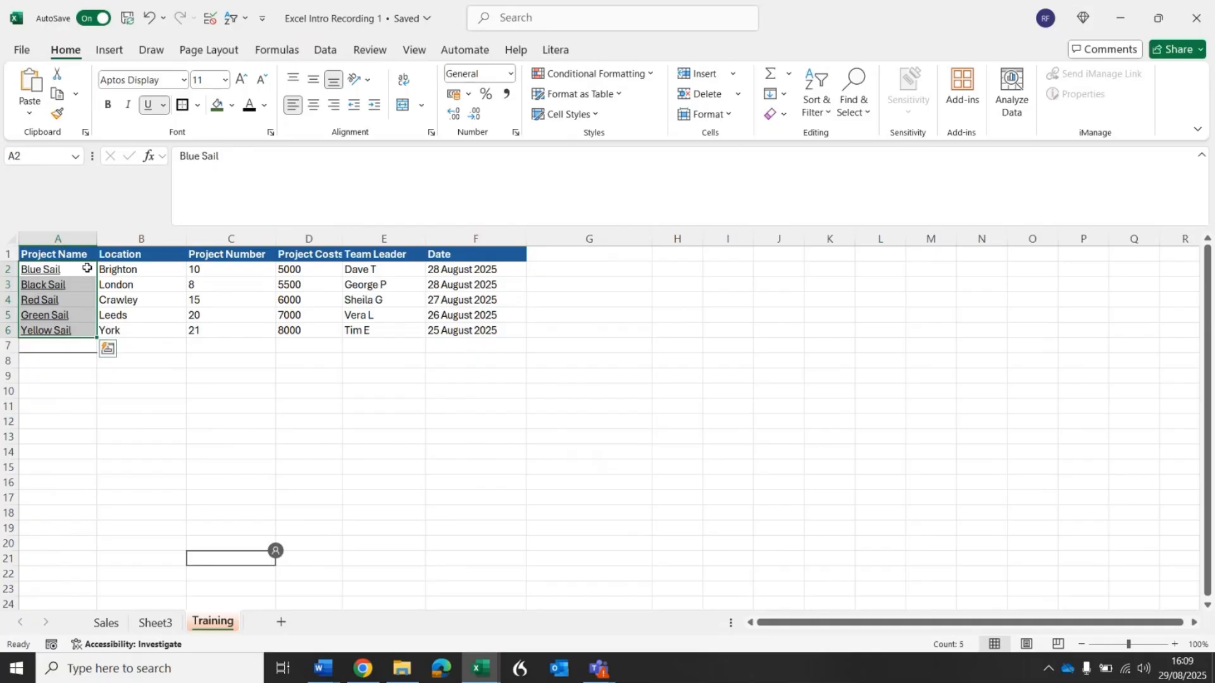
pyautogui.click(147, 106)
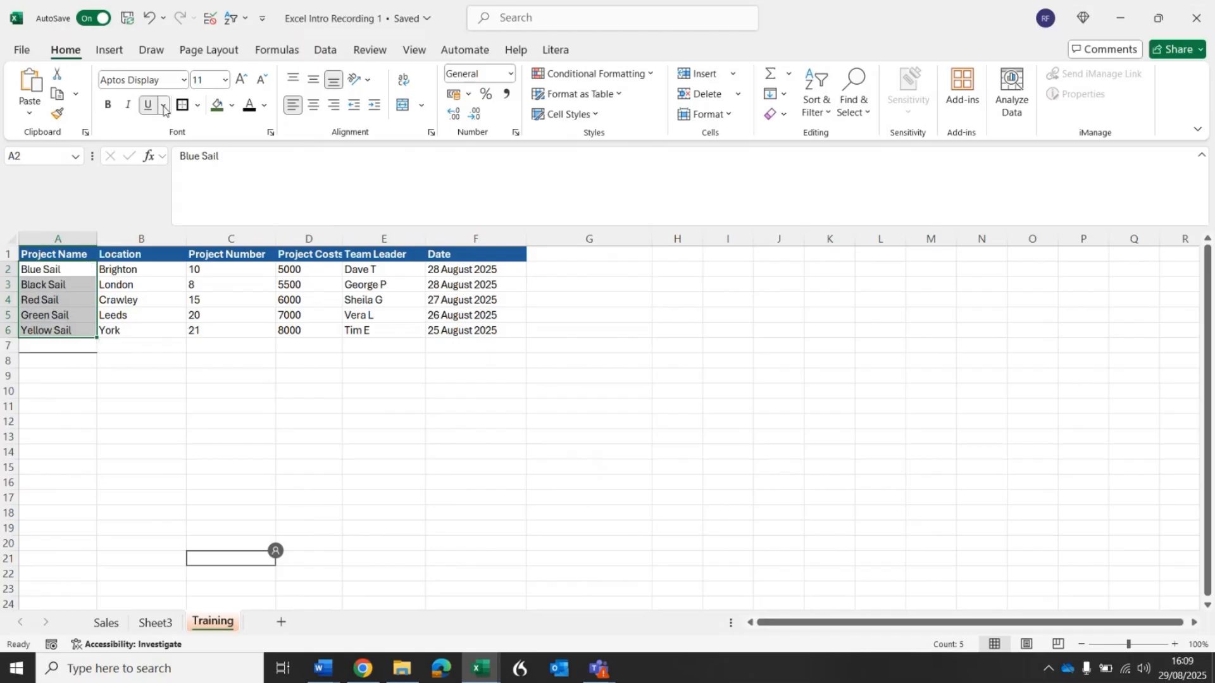
pyautogui.click(163, 106)
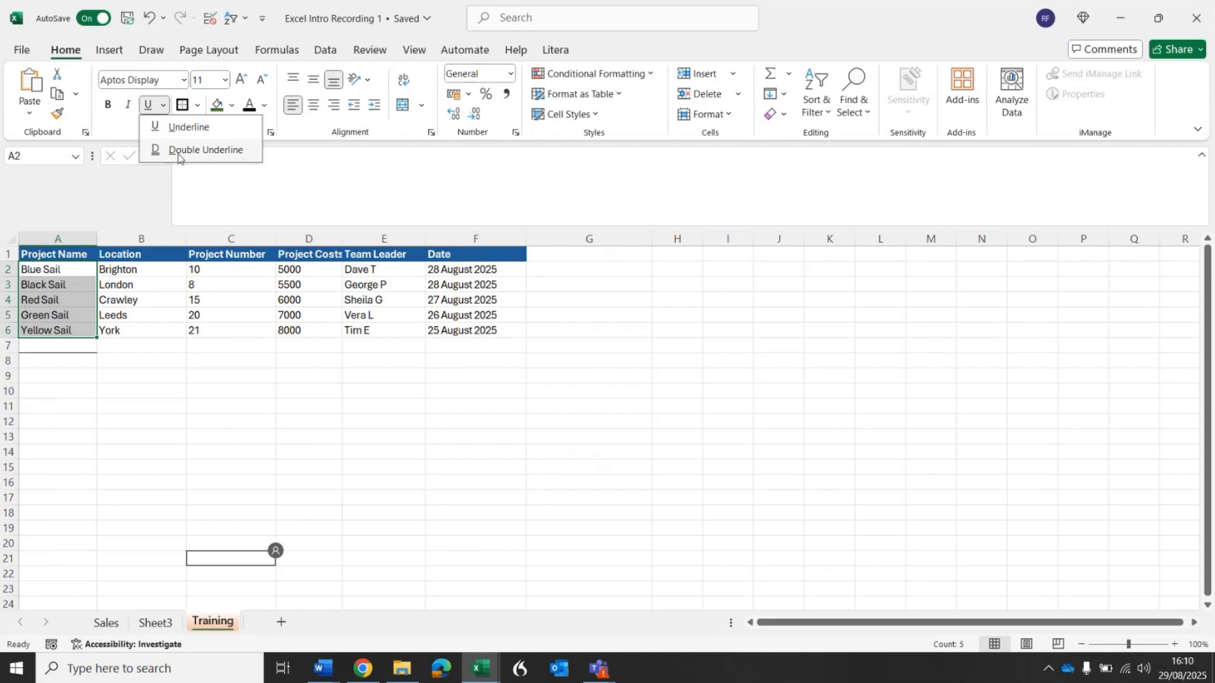
pyautogui.click(248, 192)
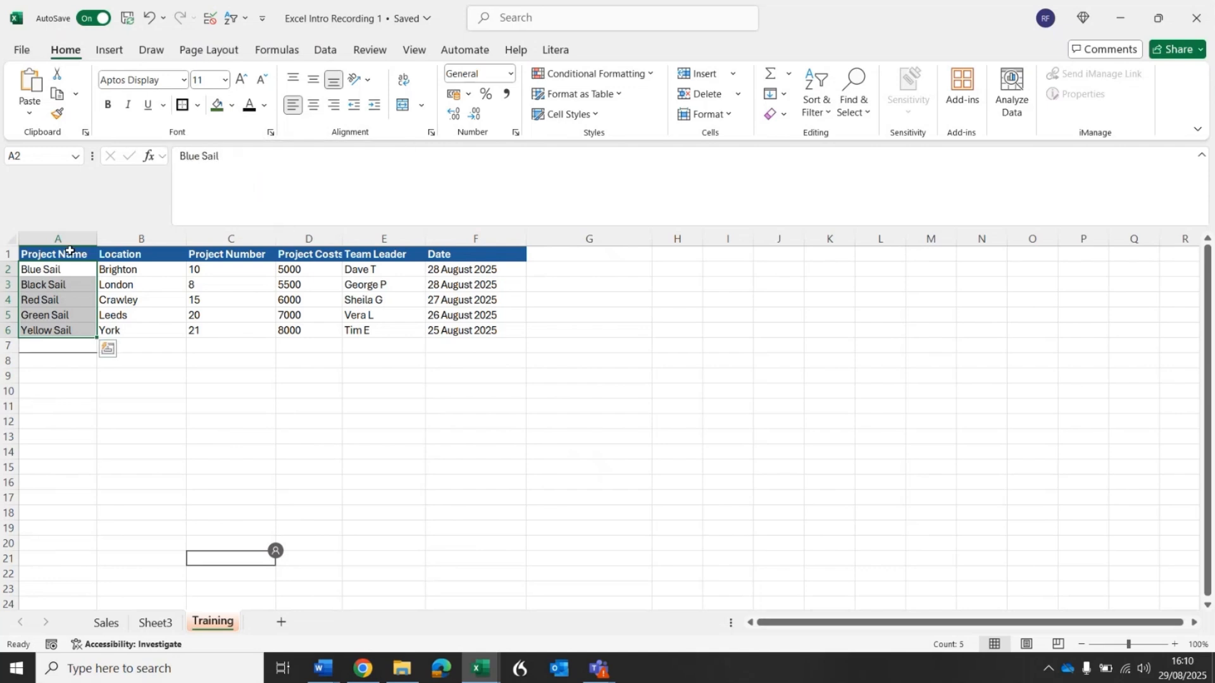
# Fill the project name cells A2:A6 with a light blue theme color.
pyautogui.moveTo(70, 251); pyautogui.dragTo(468, 258)
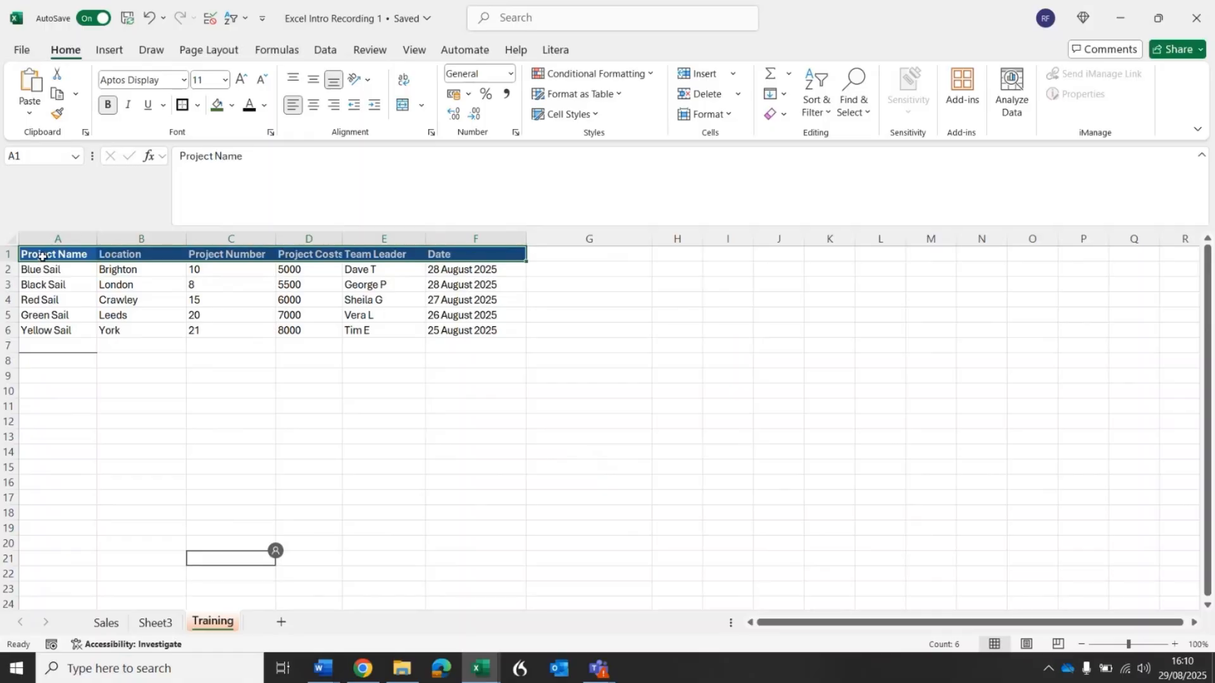
pyautogui.moveTo(69, 268); pyautogui.dragTo(81, 330)
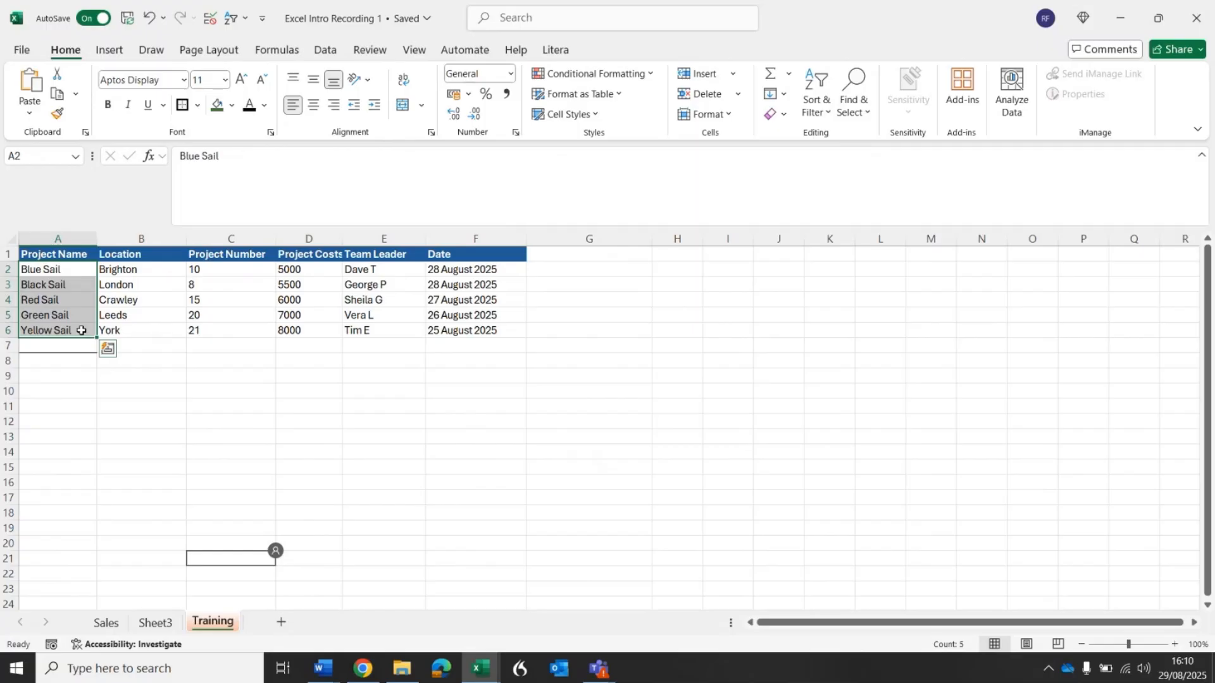
pyautogui.click(232, 108)
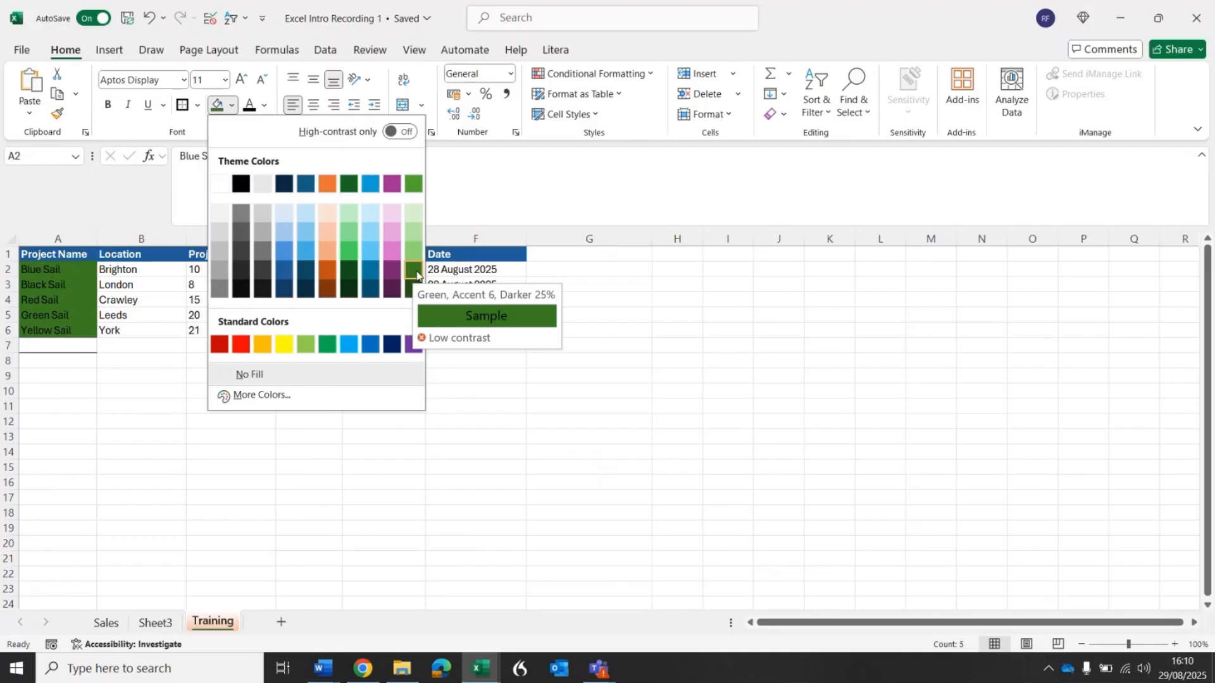
pyautogui.click(277, 217)
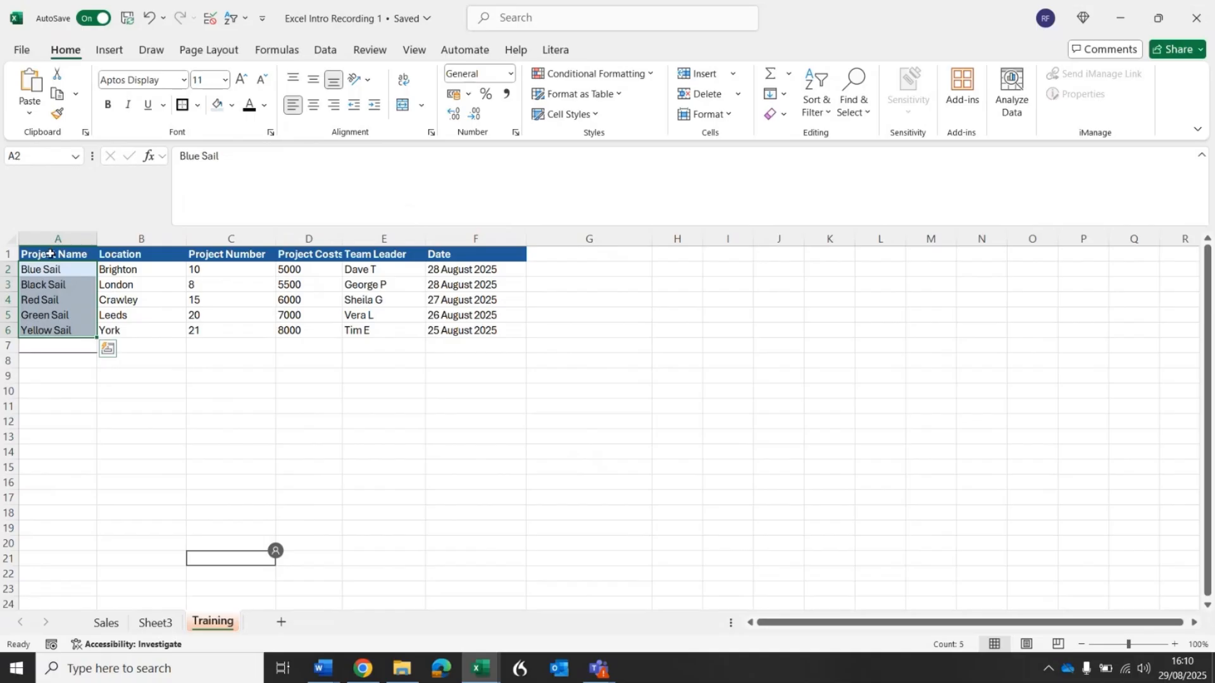
# Try dark green bold text on the project data in B2:F6 and turn the bold off again.
pyautogui.moveTo(128, 276); pyautogui.dragTo(494, 340)
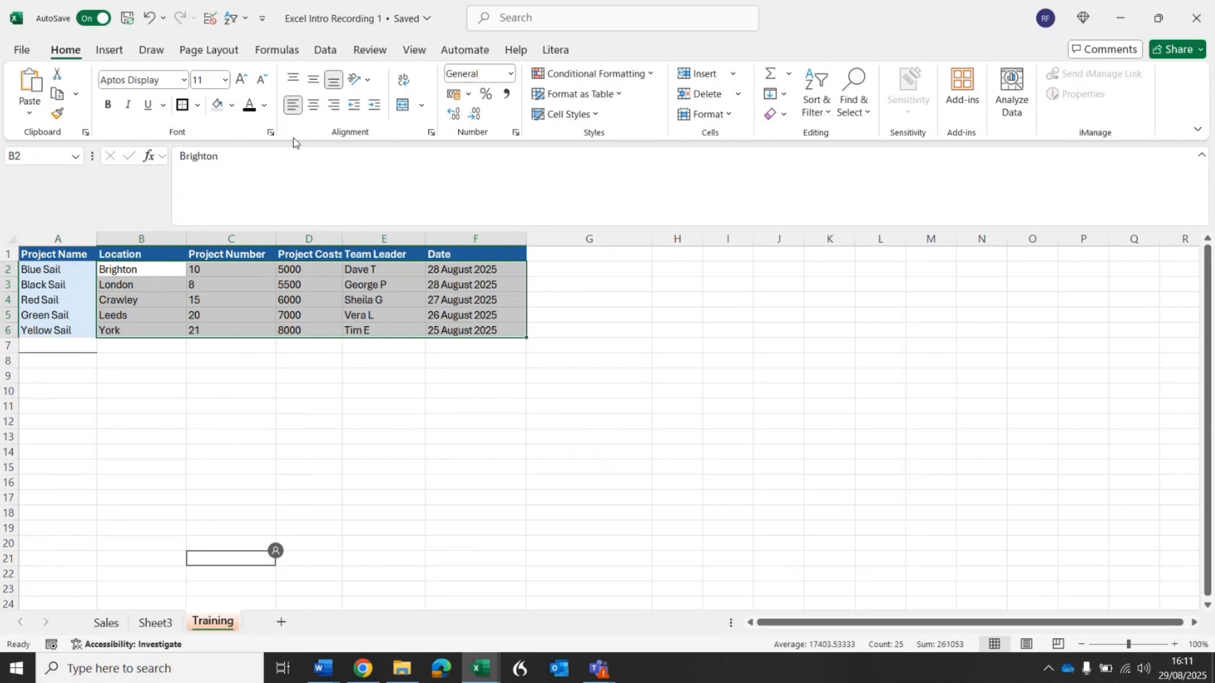
pyautogui.click(266, 106)
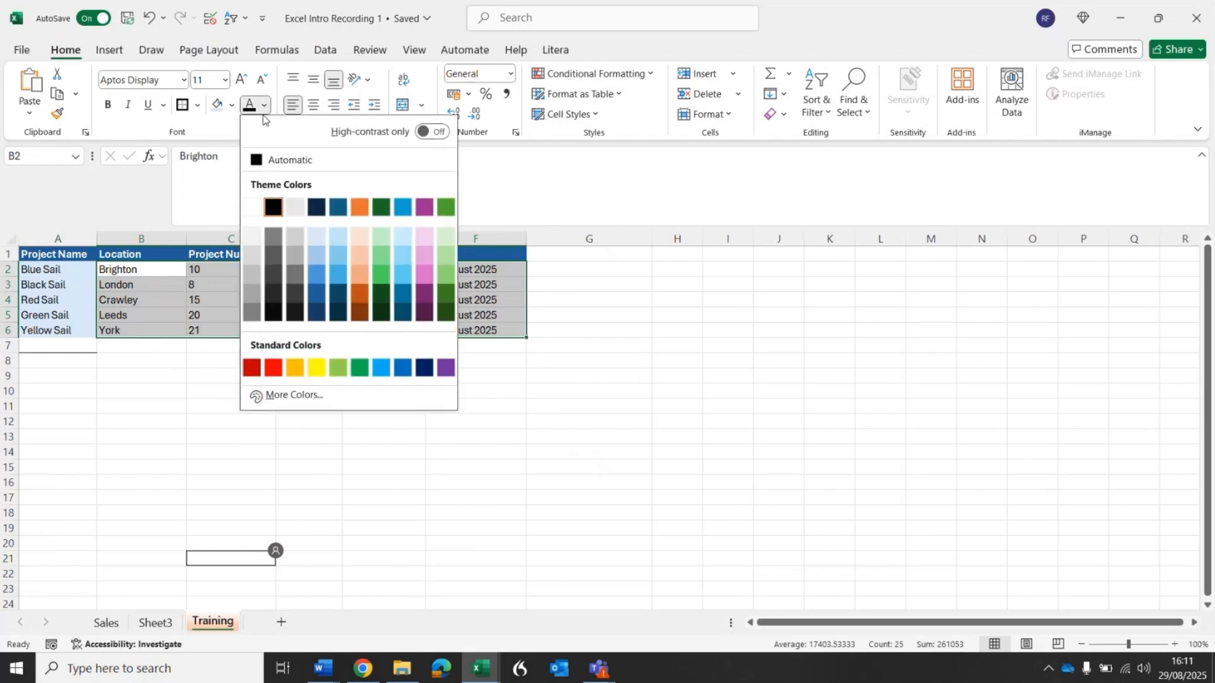
pyautogui.click(448, 296)
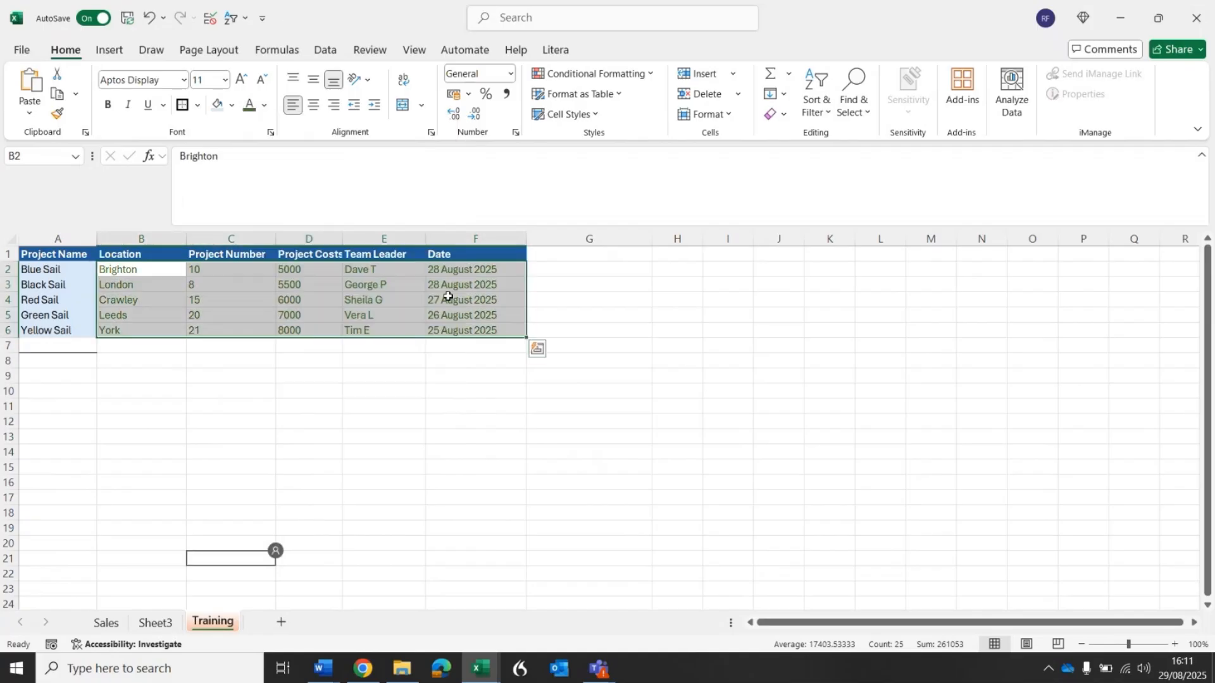
pyautogui.click(109, 111)
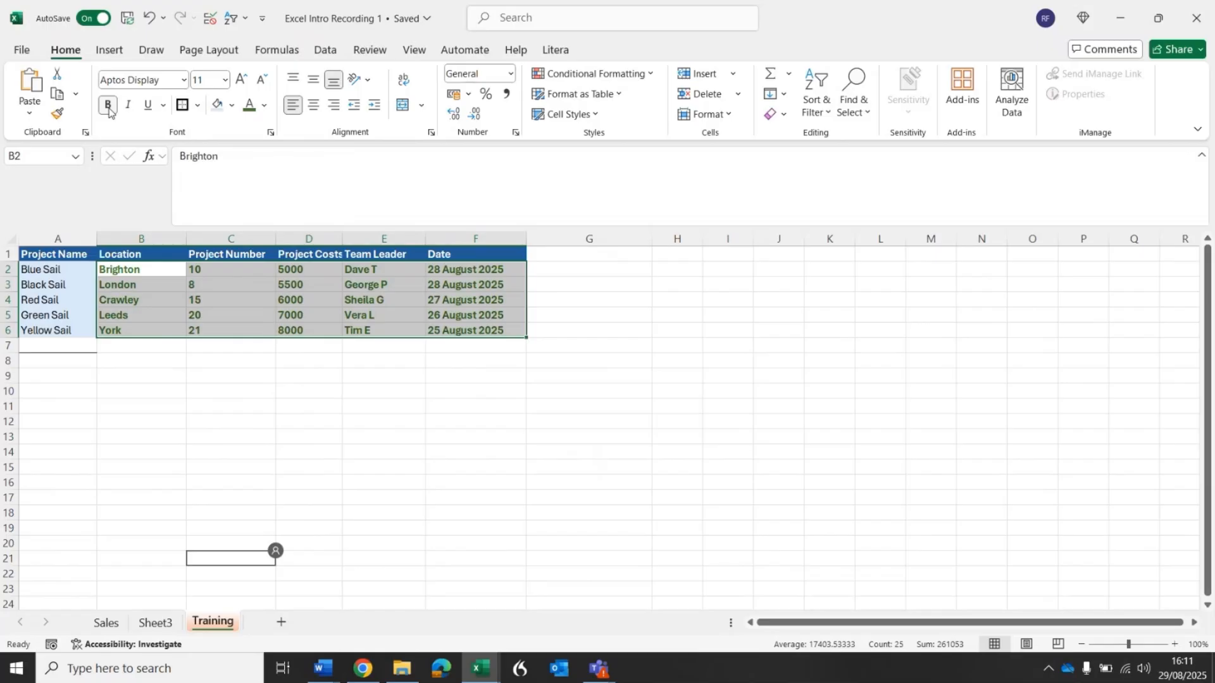
pyautogui.click(110, 111)
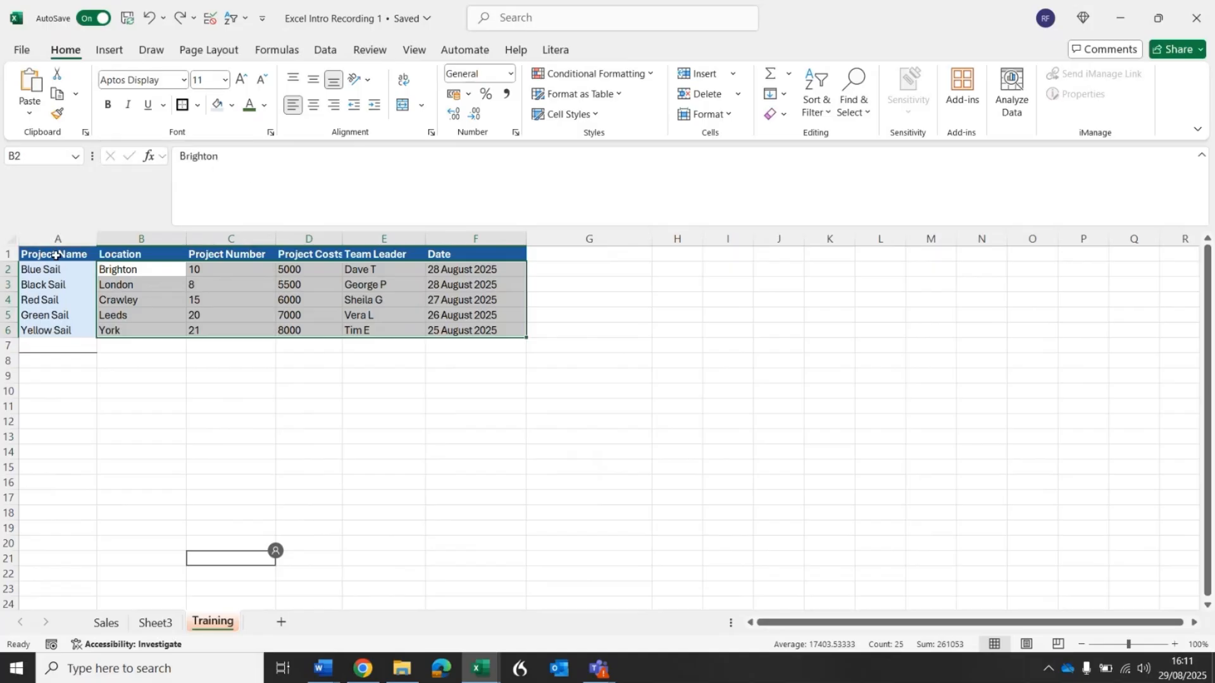
pyautogui.moveTo(55, 255); pyautogui.dragTo(158, 273)
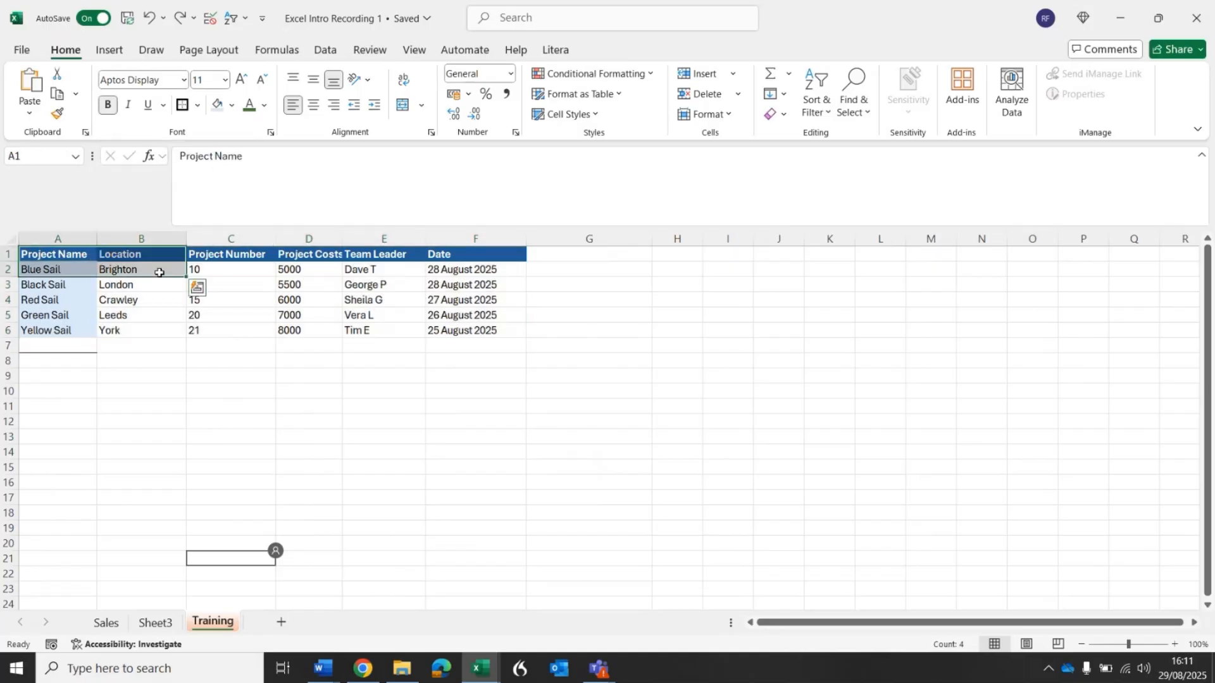
pyautogui.click(252, 297)
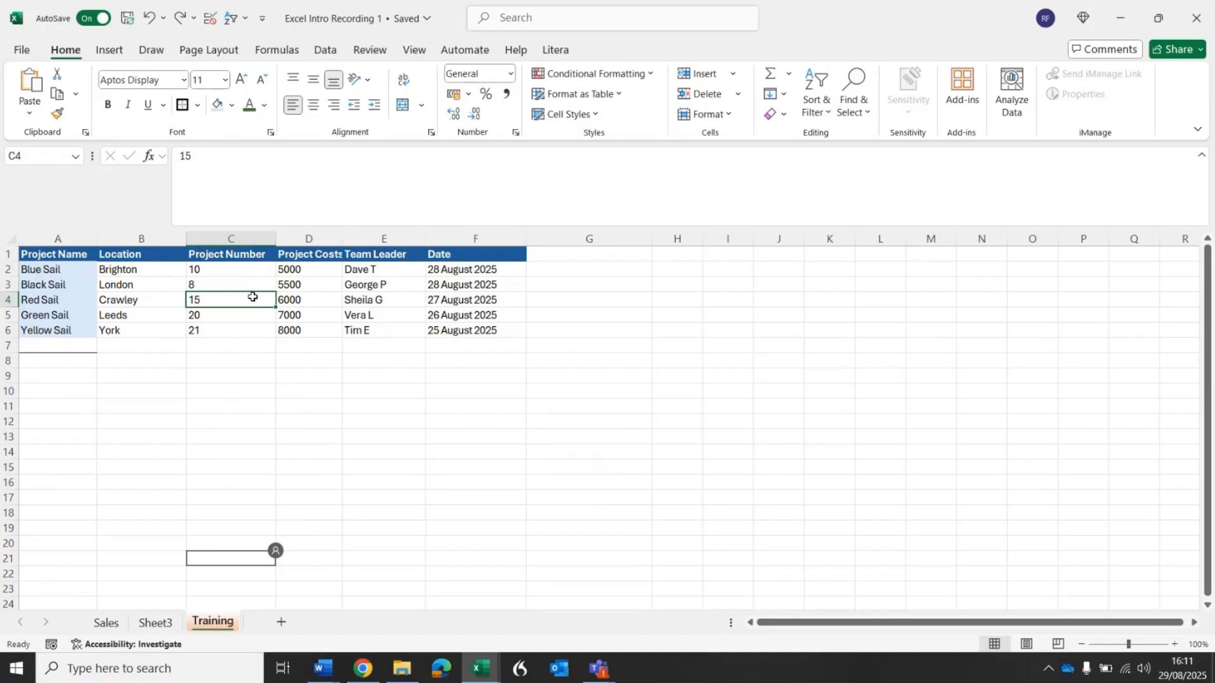
# Change the font of the whole project table, including its header row, to Calibri and set its font size to 12.
pyautogui.hotkey('ctrl', 'a')
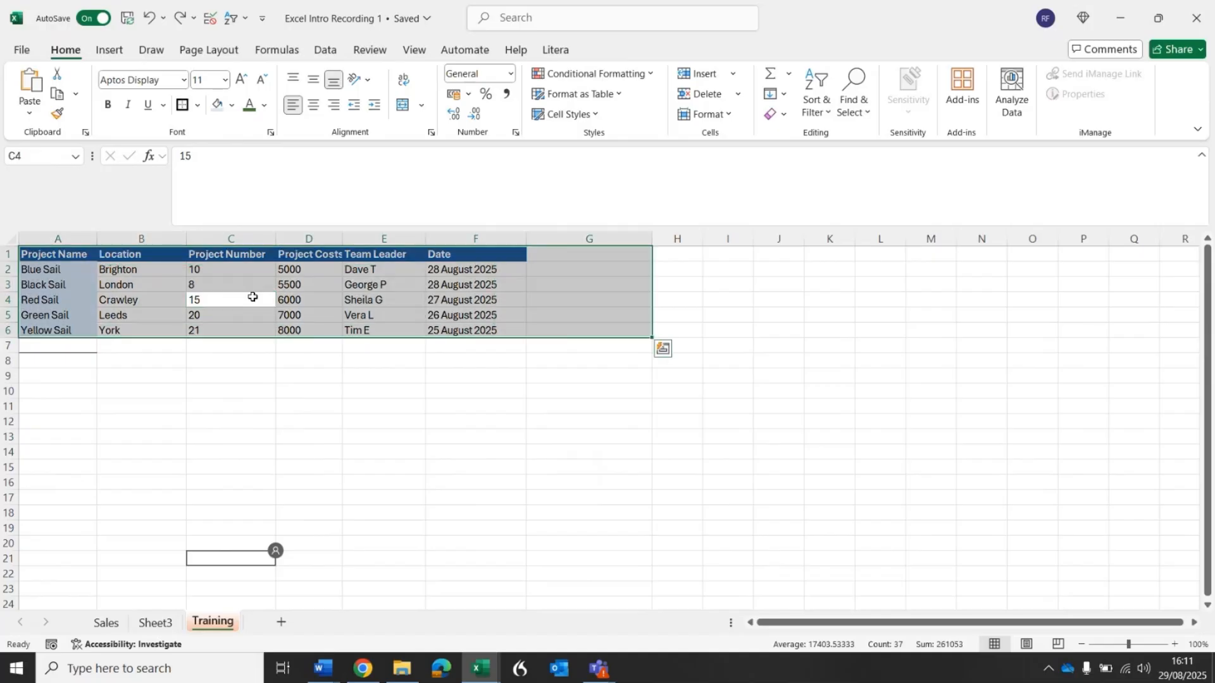
pyautogui.click(182, 81)
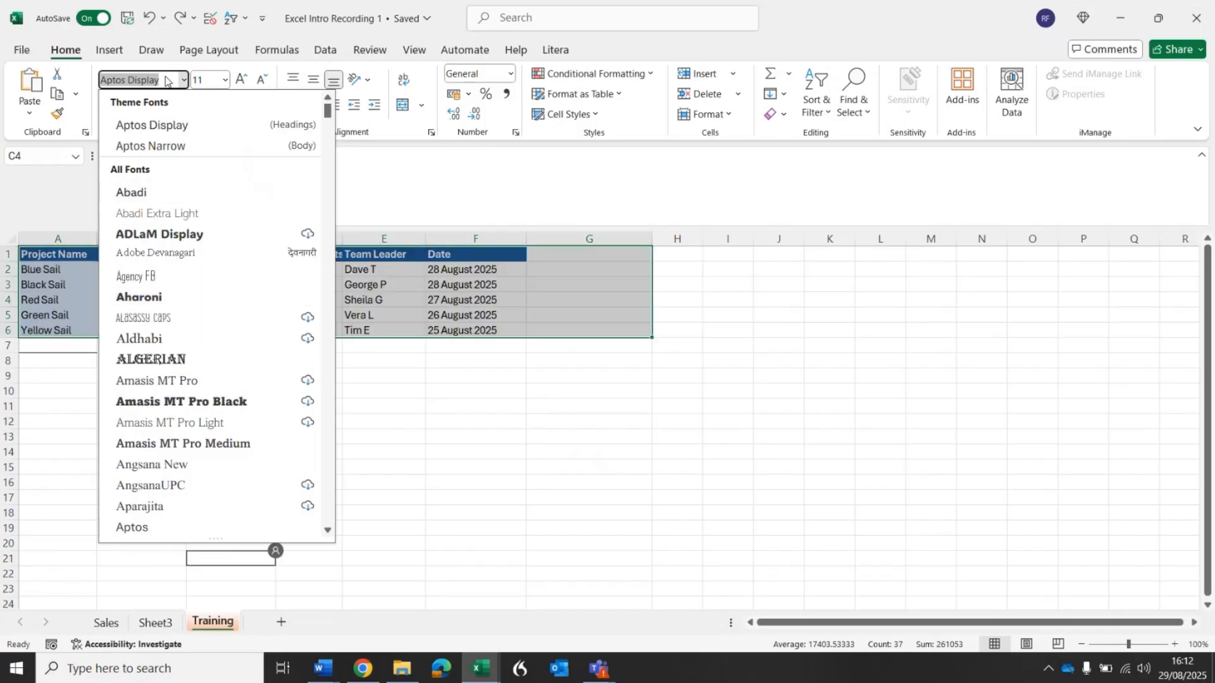
pyautogui.write('Calibri')
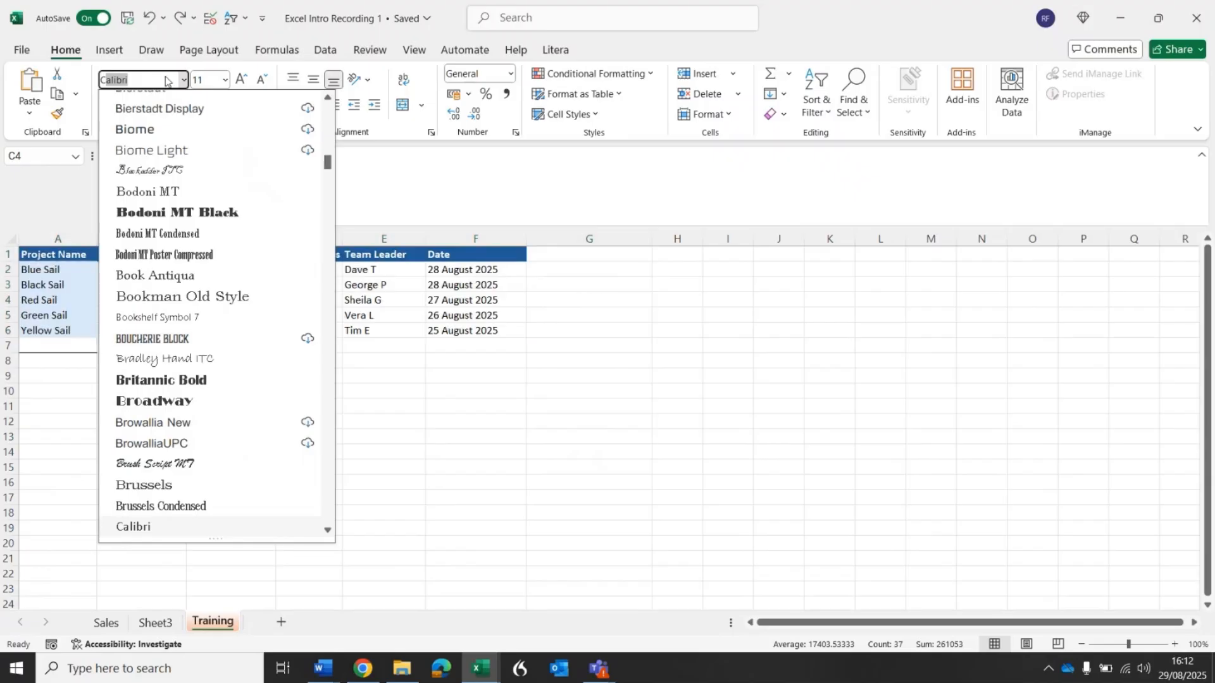
pyautogui.press('Return')
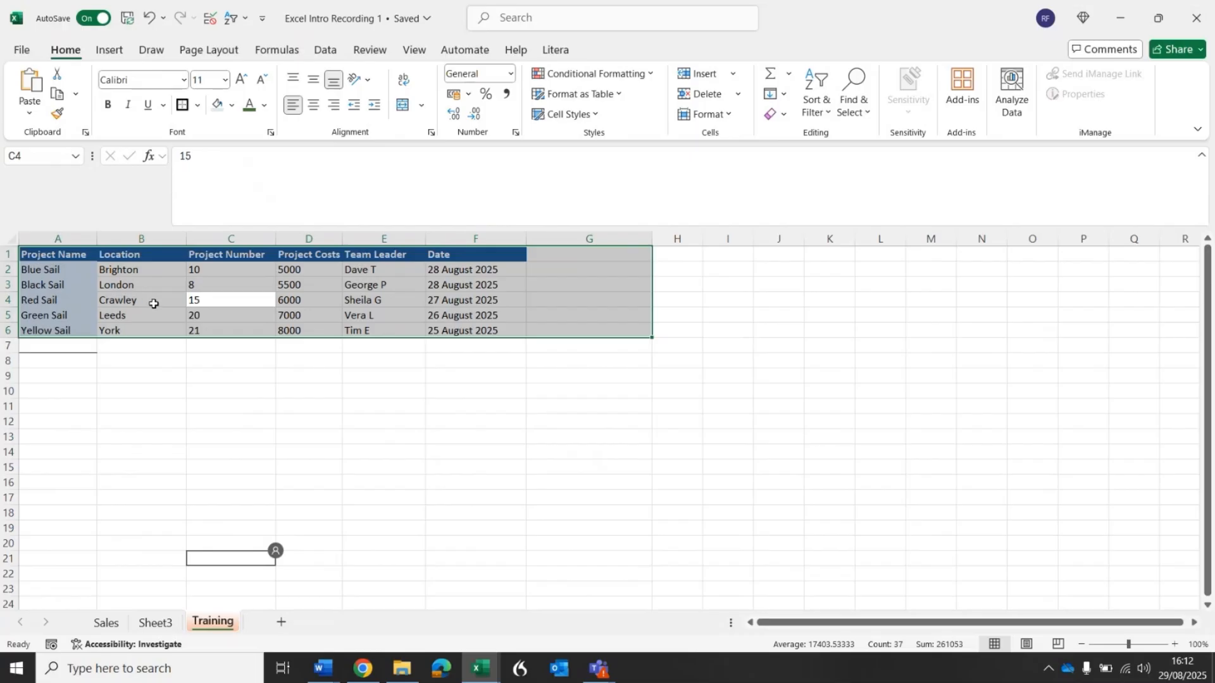
pyautogui.click(225, 81)
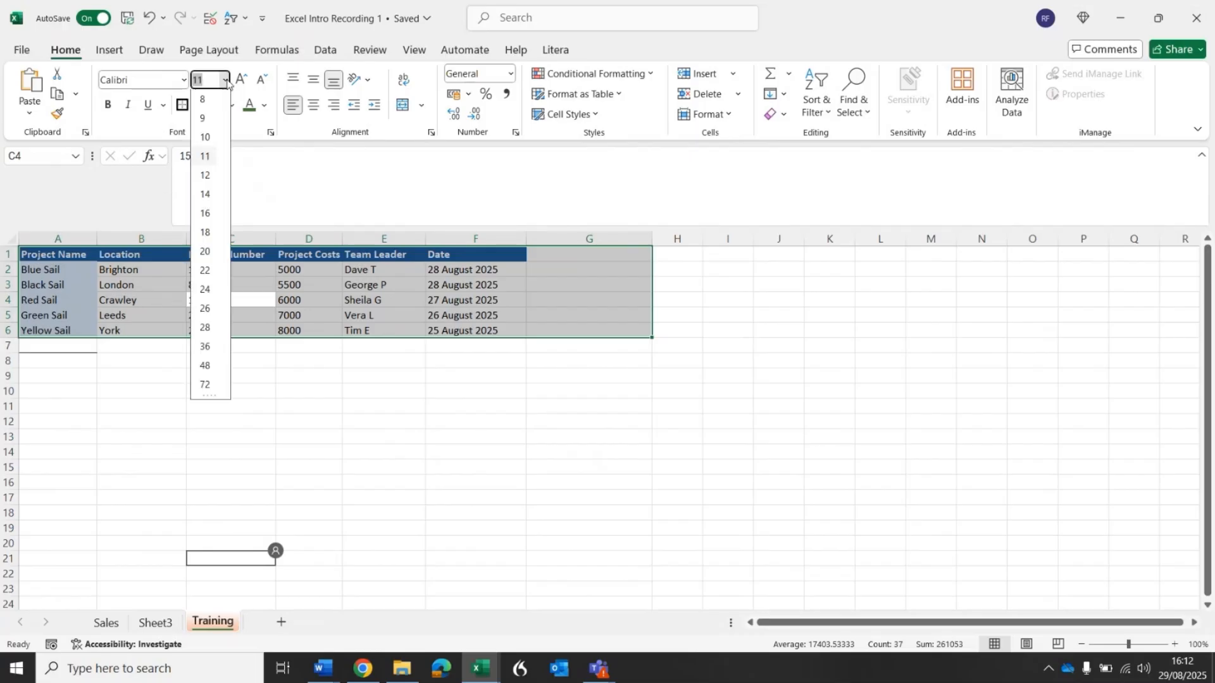
pyautogui.click(209, 177)
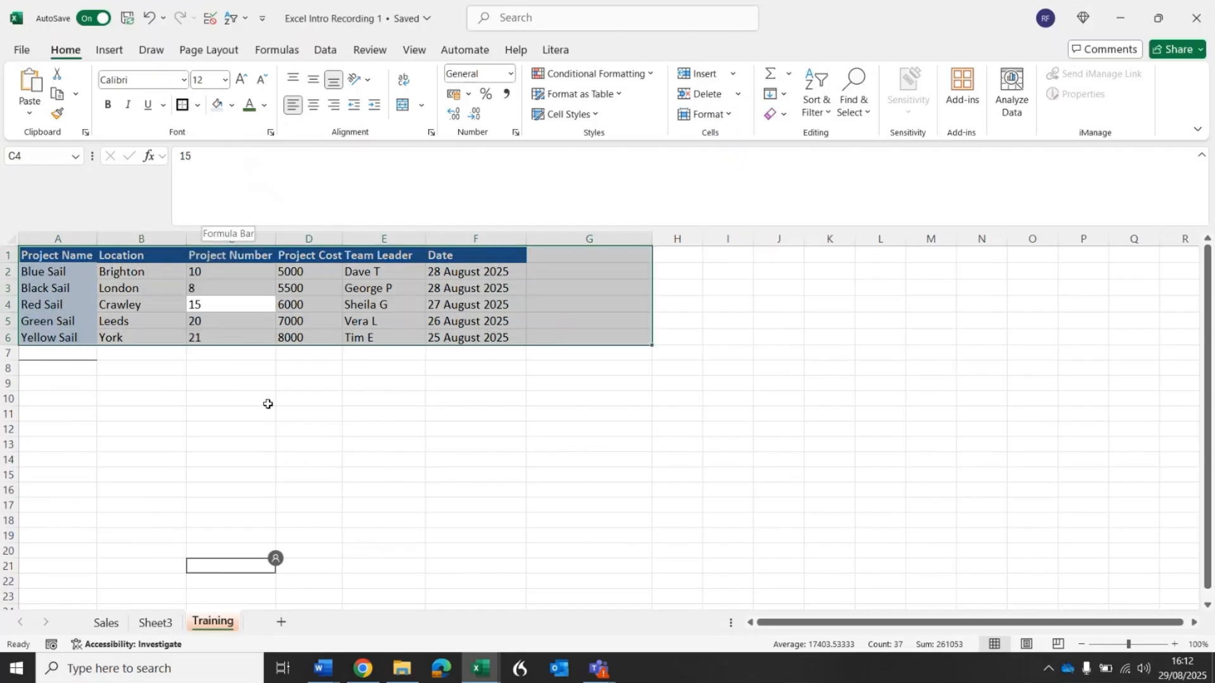